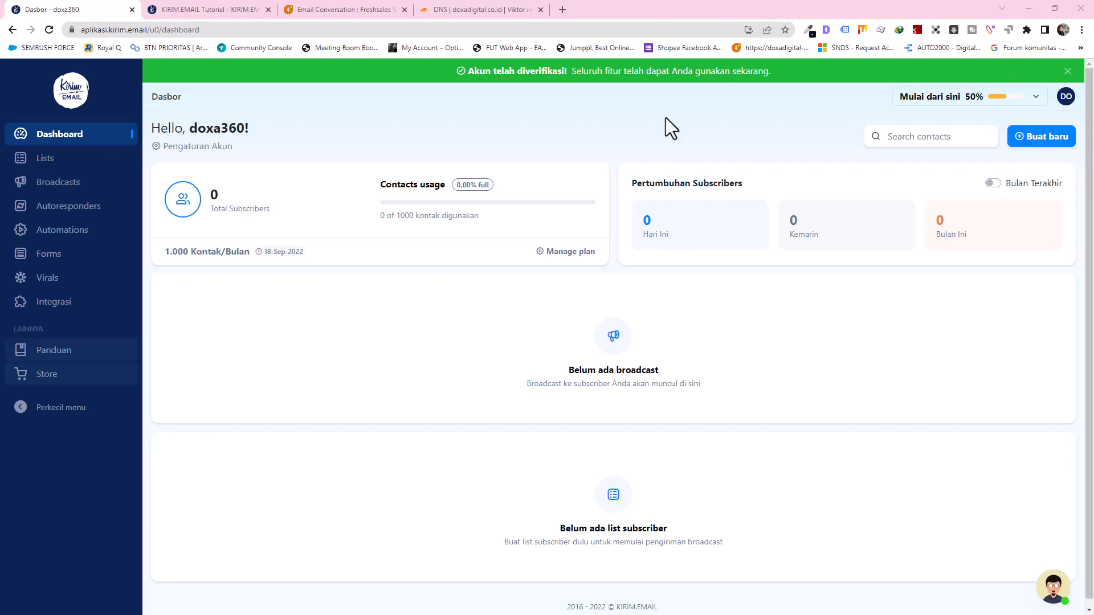
Step: Go to the Lists page from the dashboard sidebar
left_click(54, 171)
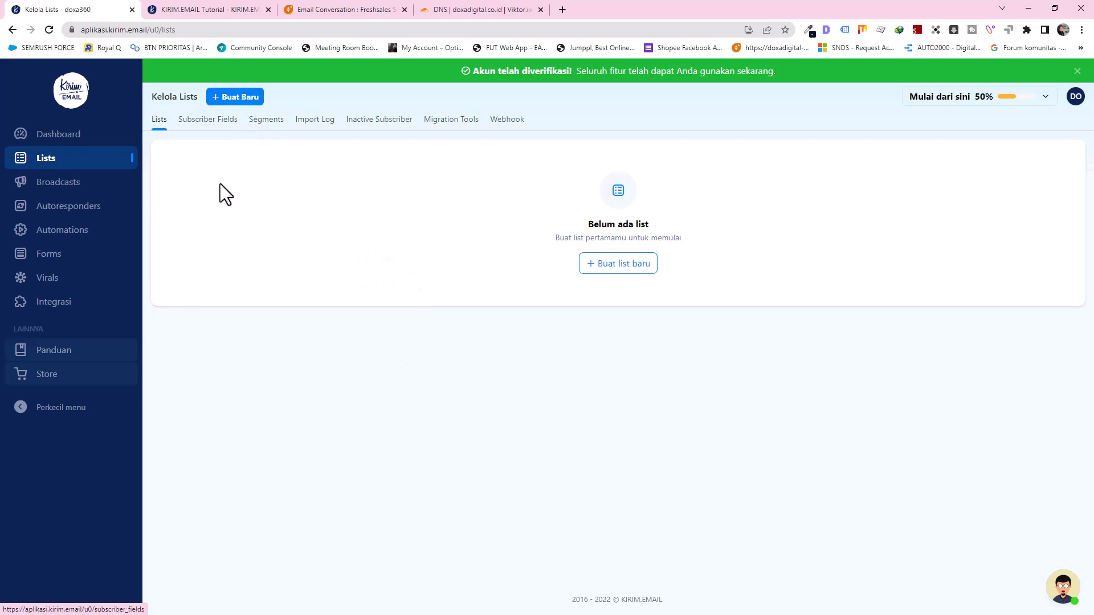
Step: Start a new list named 'Newsletter From Web' with custom domain doxadigital.co.id
left_click(242, 108)
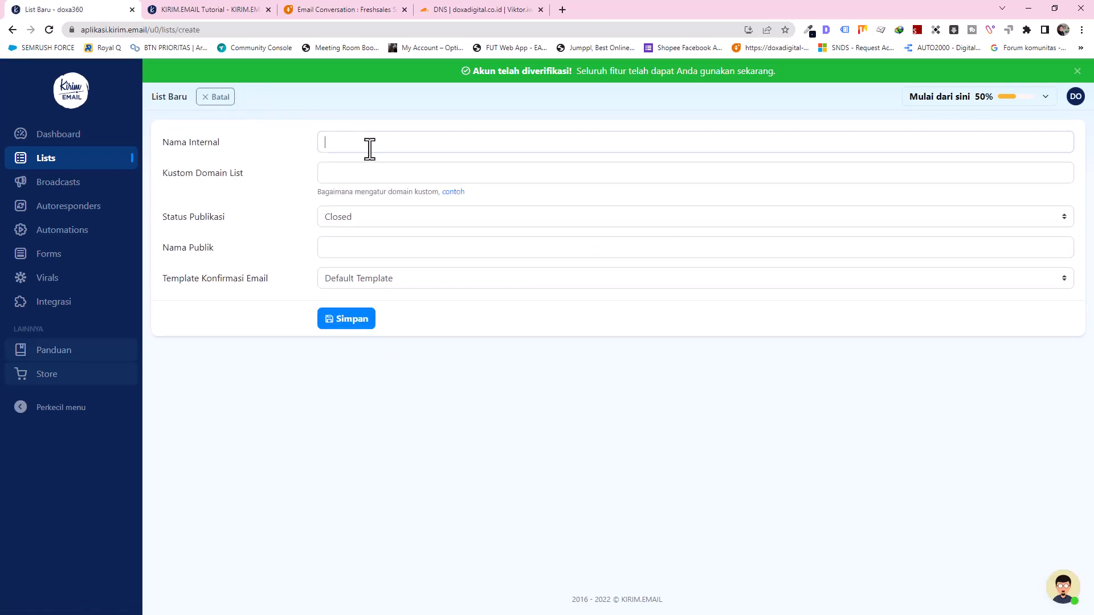
left_click(370, 148)
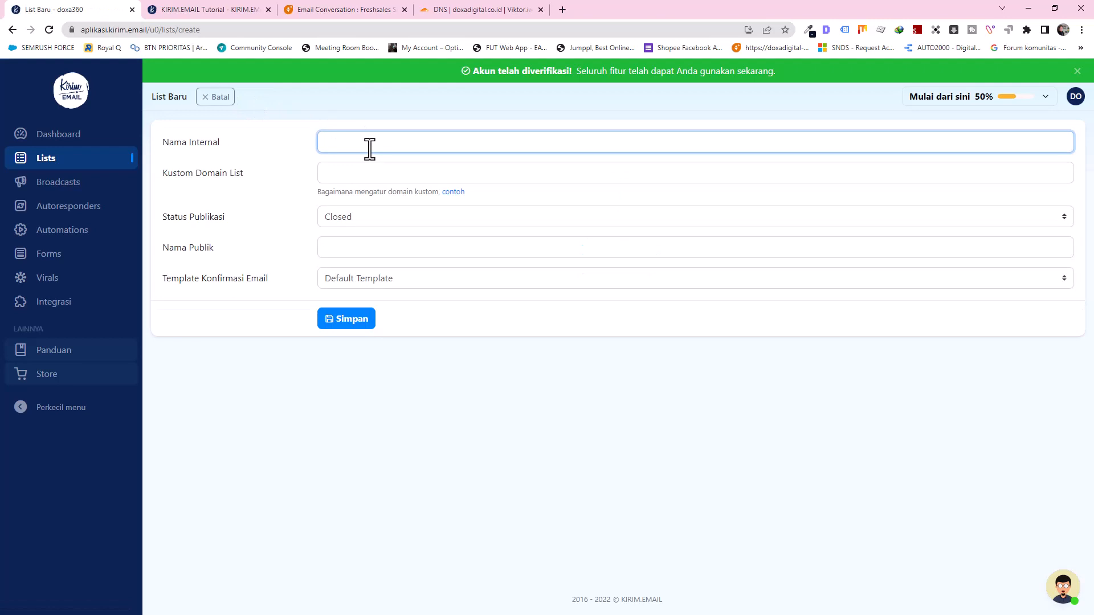
type("Newsletet")
key("BackSpace")
type("ter From Web")
left_click(184, 180)
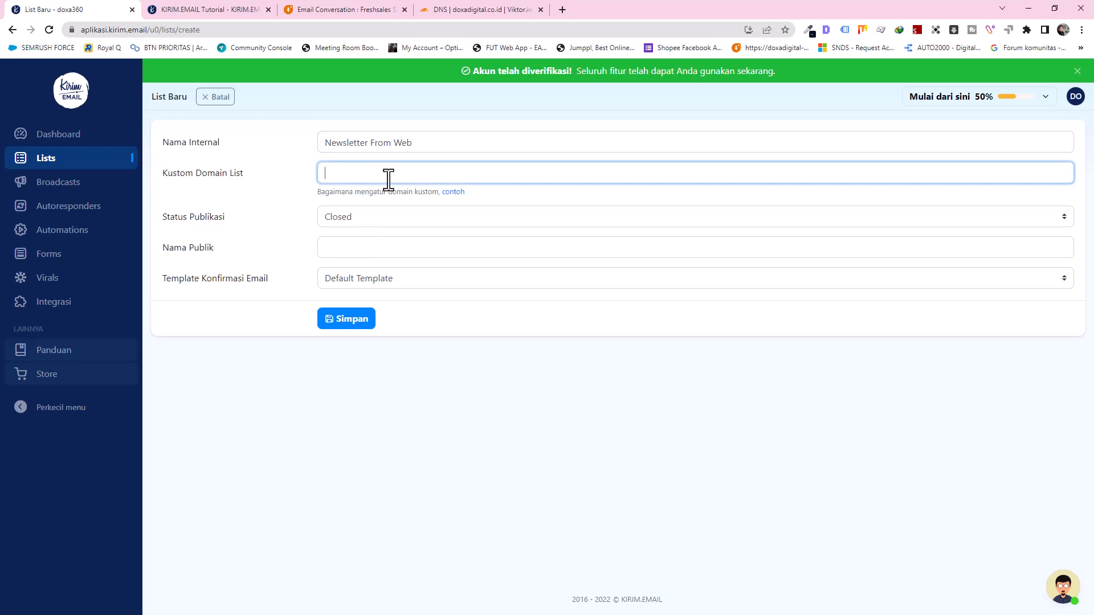
type("doxadigital.co.id")
Step: Set the list to Open with public name 'Newsletter', keep Default Template, and save
left_click(355, 221)
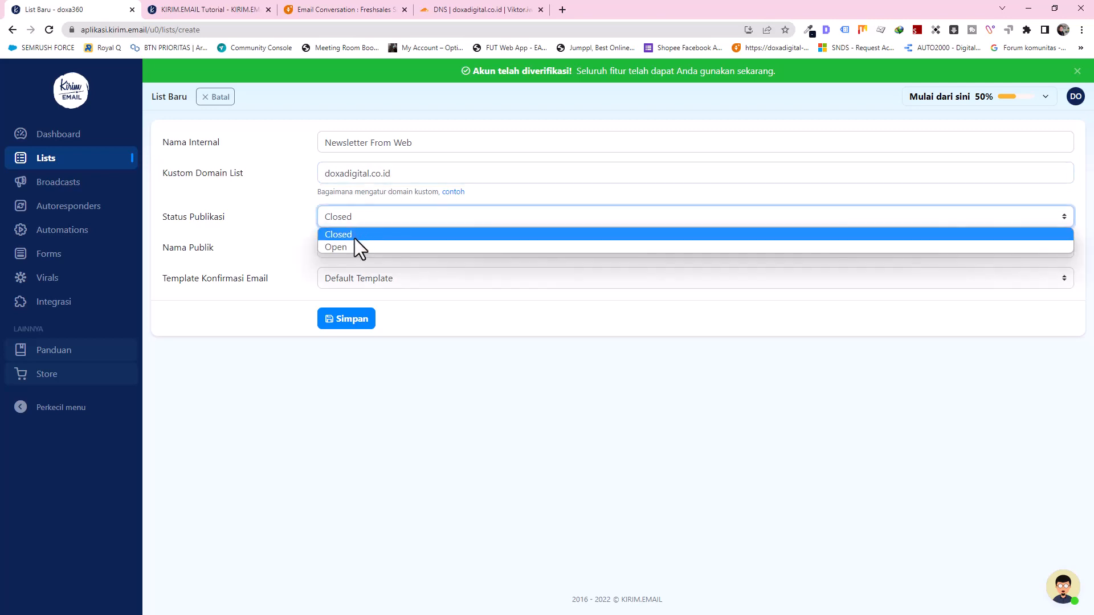
left_click(344, 249)
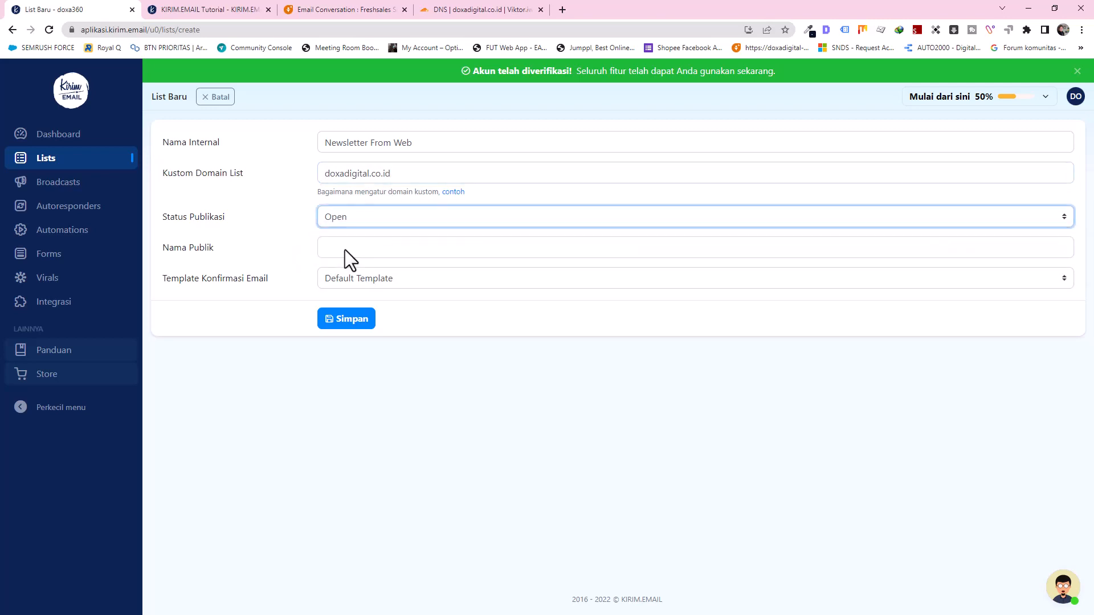
left_click(342, 249)
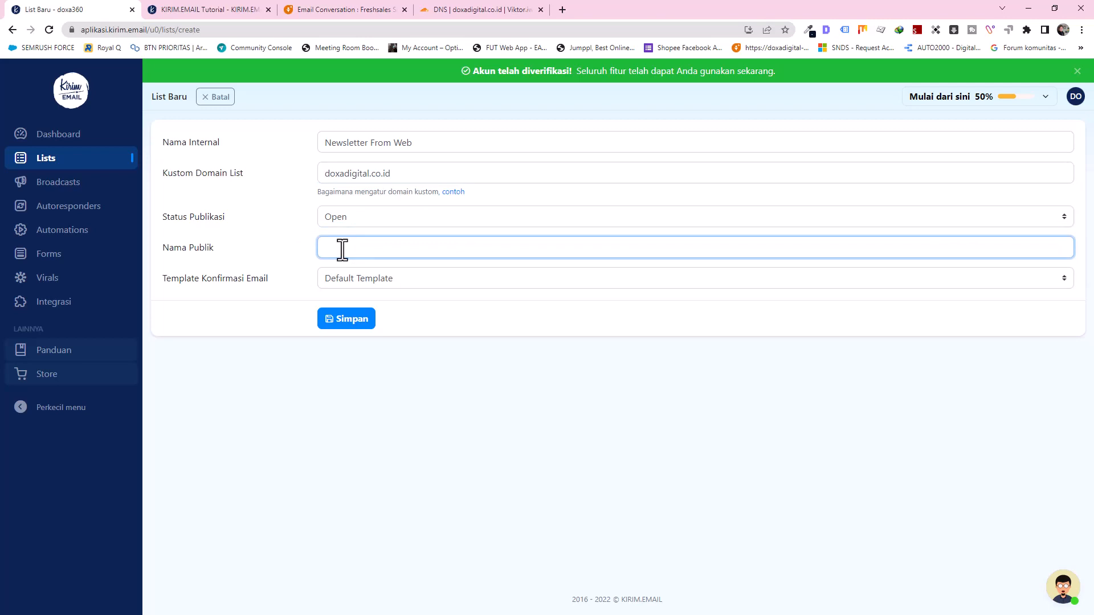
type("Newsletter")
left_click(367, 282)
left_click(370, 281)
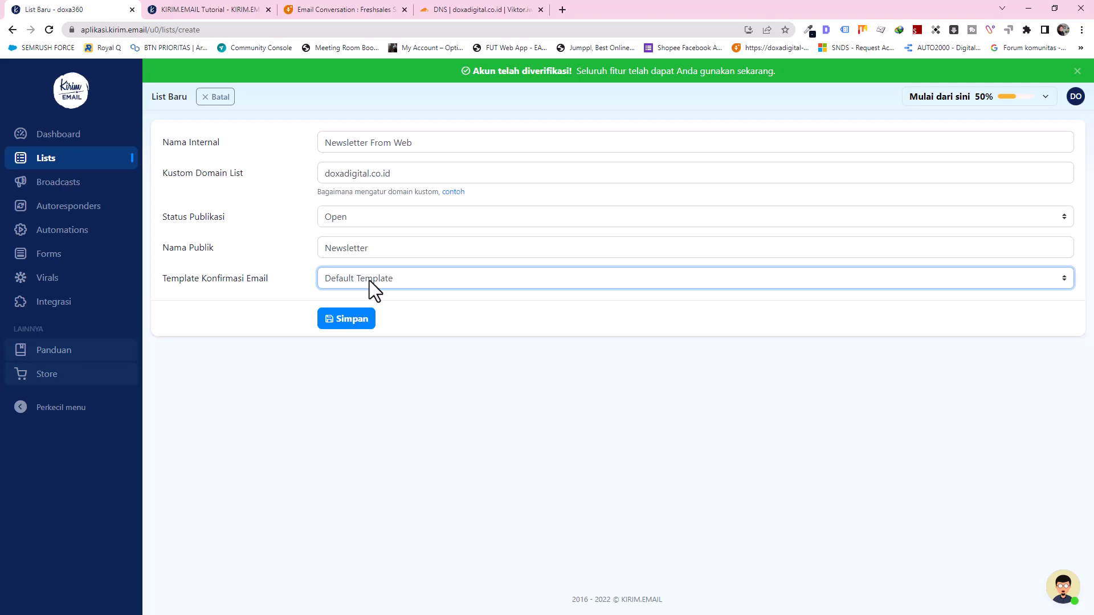
left_click(369, 281)
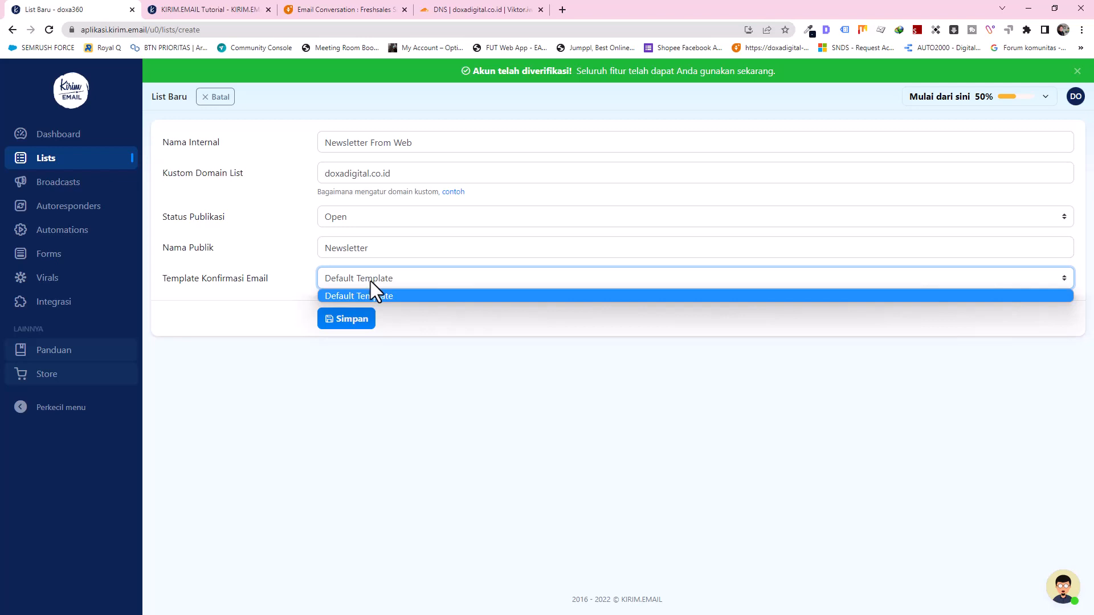
left_click(370, 282)
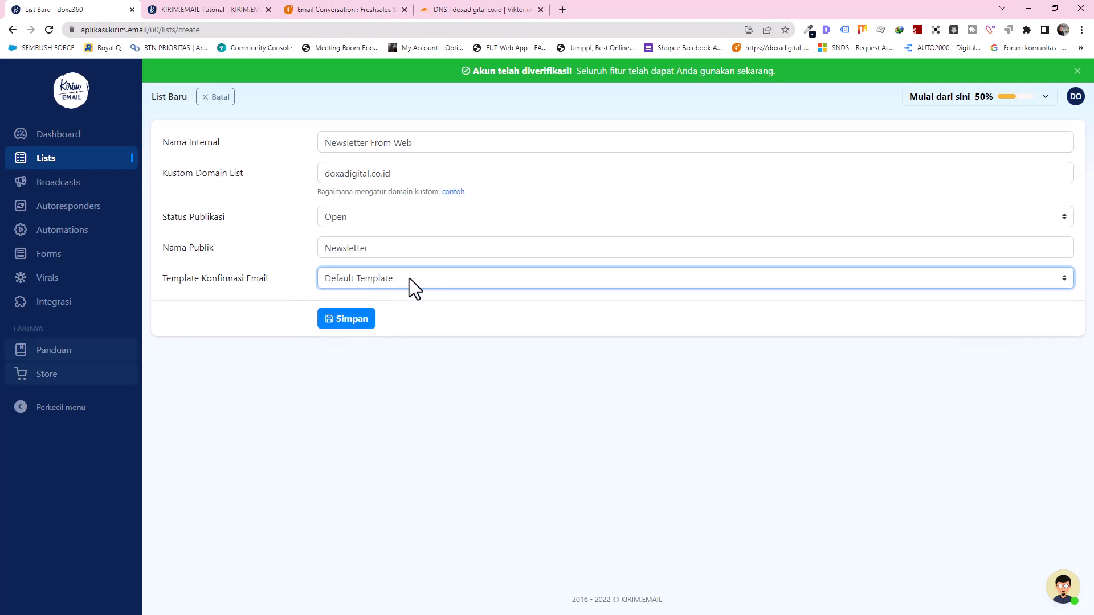
left_click(351, 319)
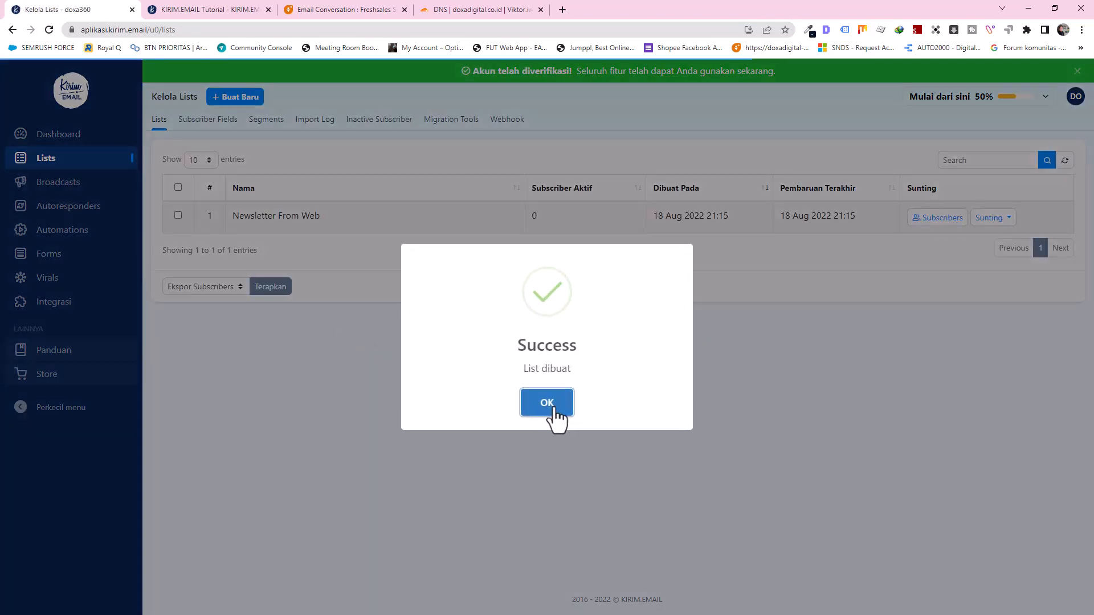
left_click(552, 408)
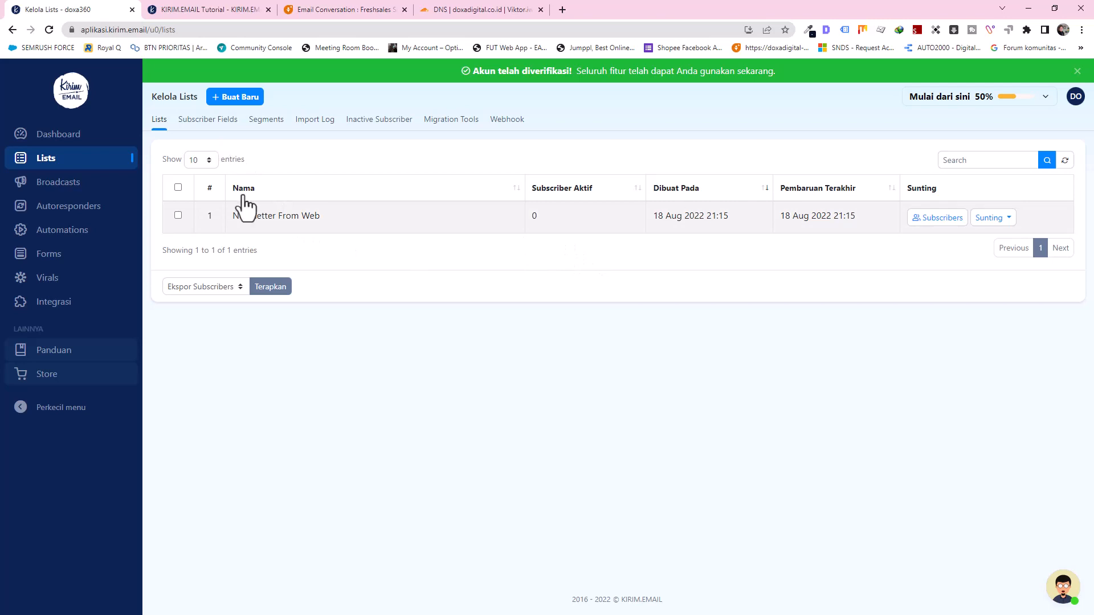
Step: Open Newsletter From Web's subscribers and start the Tambah Subscriber form
left_click(934, 220)
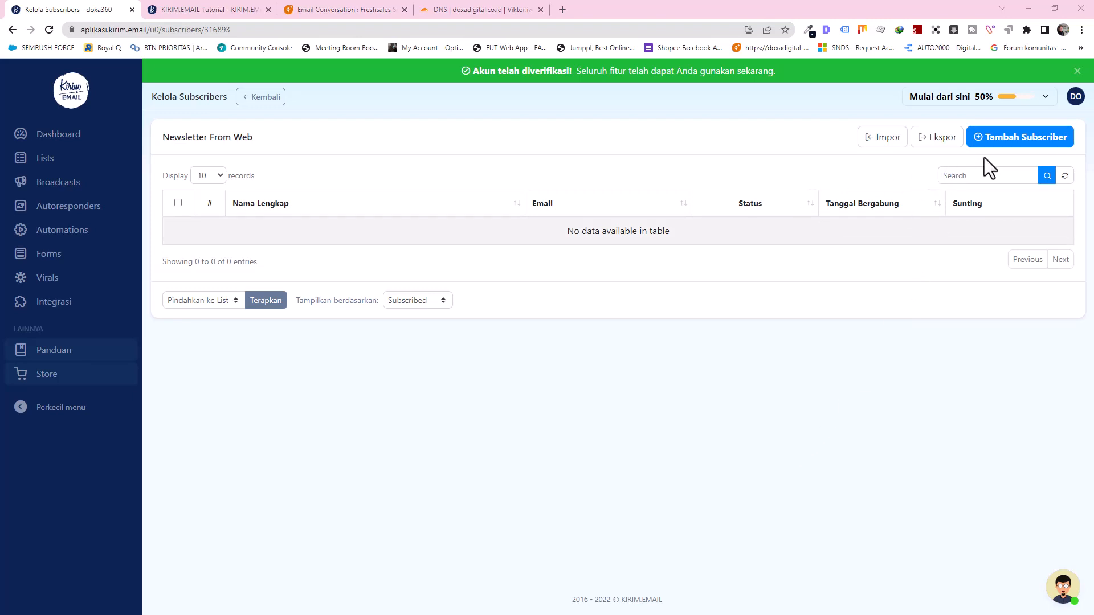
left_click(1006, 149)
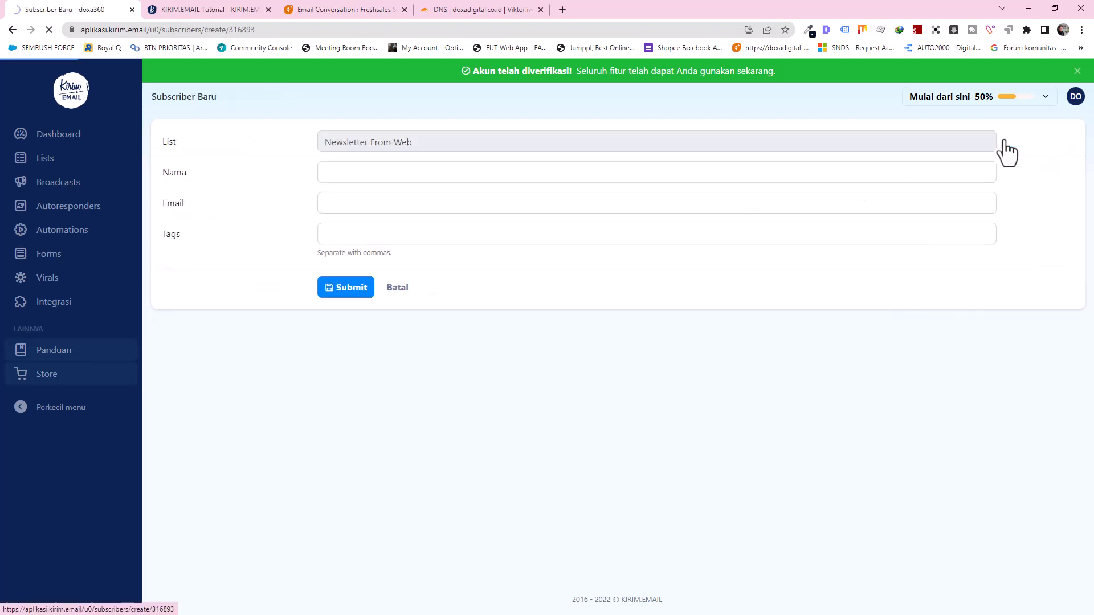
Step: Enter the contact's name and e-mail, tag them 'prospect, web subscriber', and submit
left_click(375, 183)
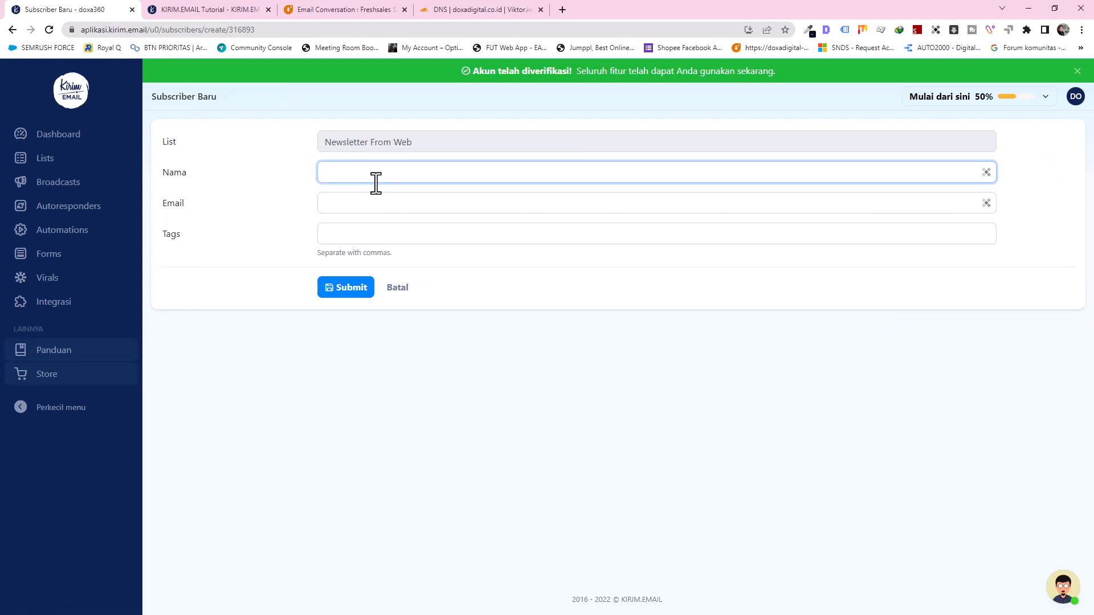
key("Tab")
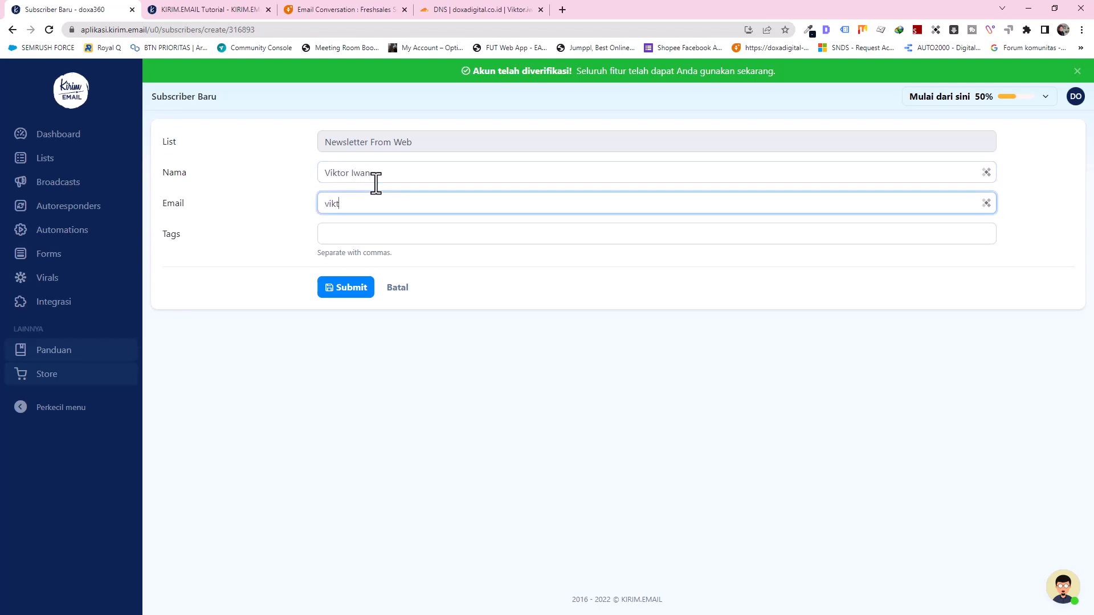
left_click(367, 235)
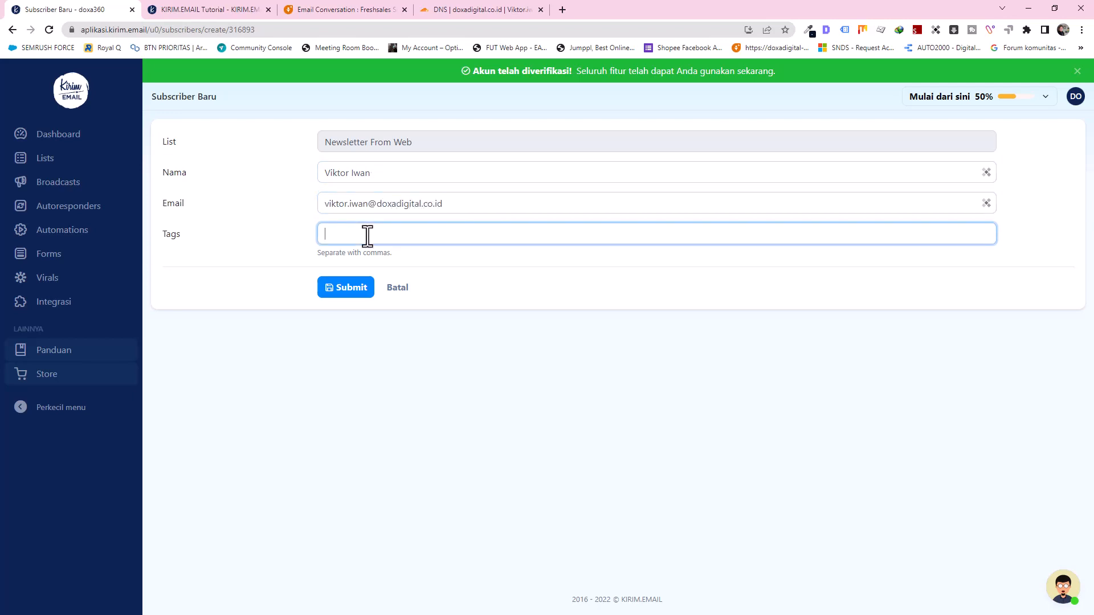
type("prosp")
key("BackSpace")
type("pect, web subscriber")
left_click(347, 295)
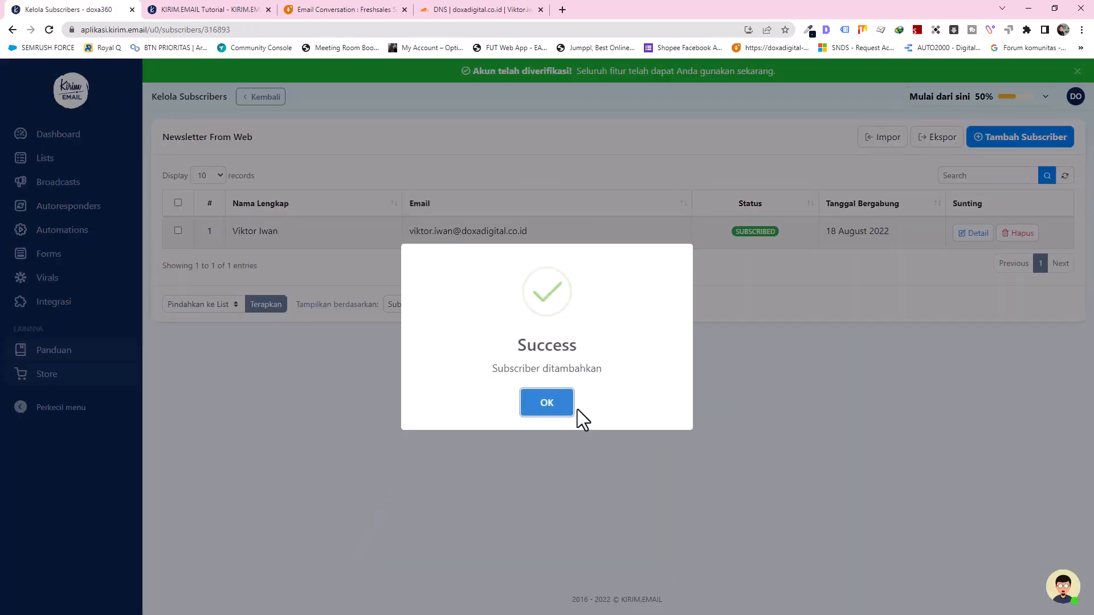
left_click(559, 406)
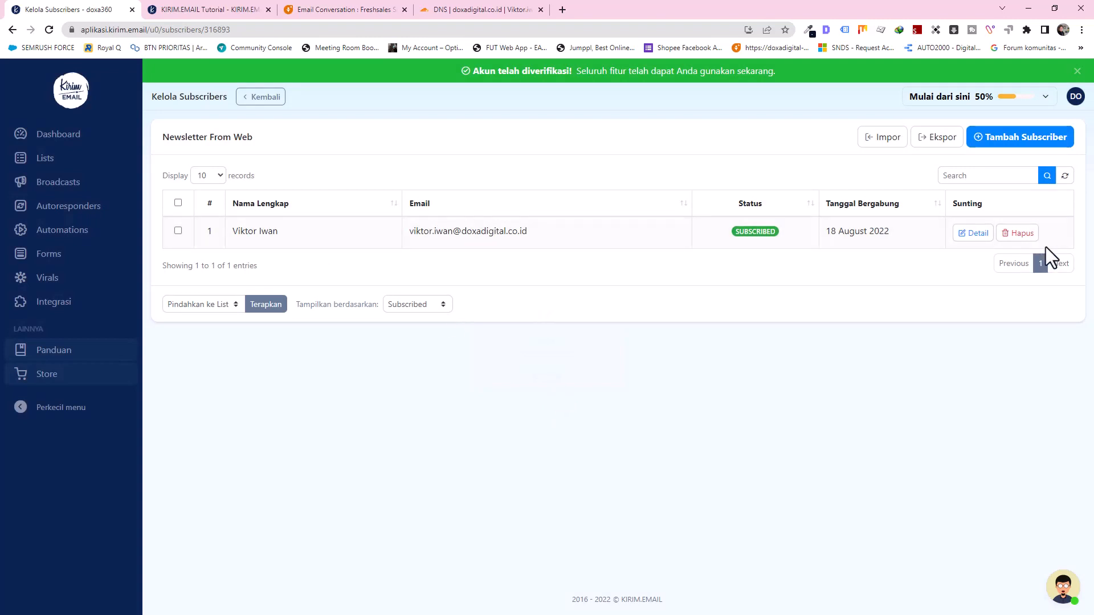
Step: View the new subscriber's details, then go back to Kelola Lists
left_click(976, 236)
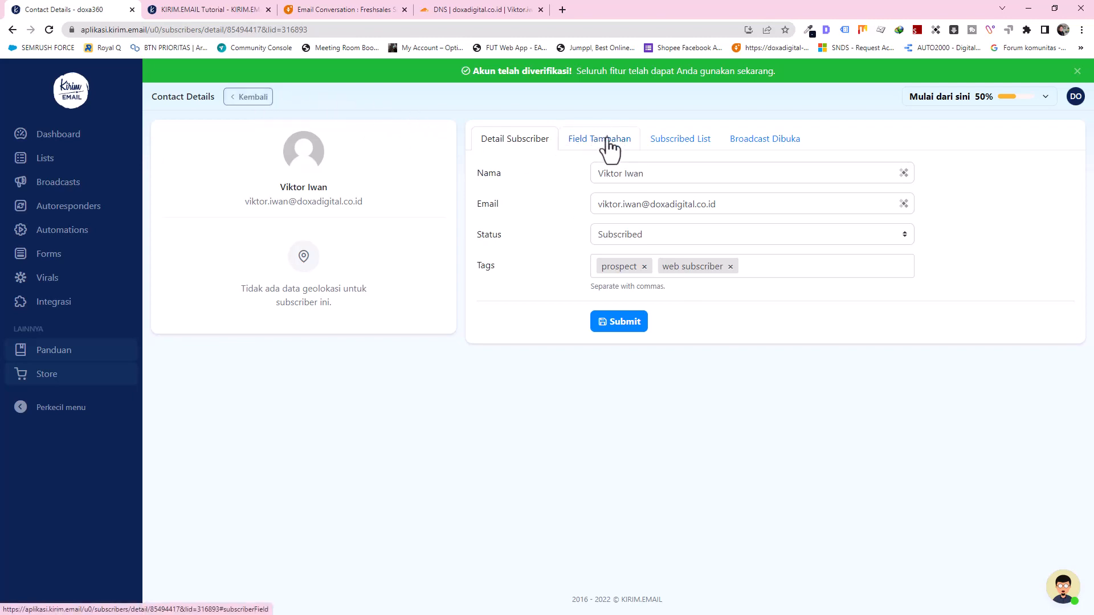
left_click(264, 100)
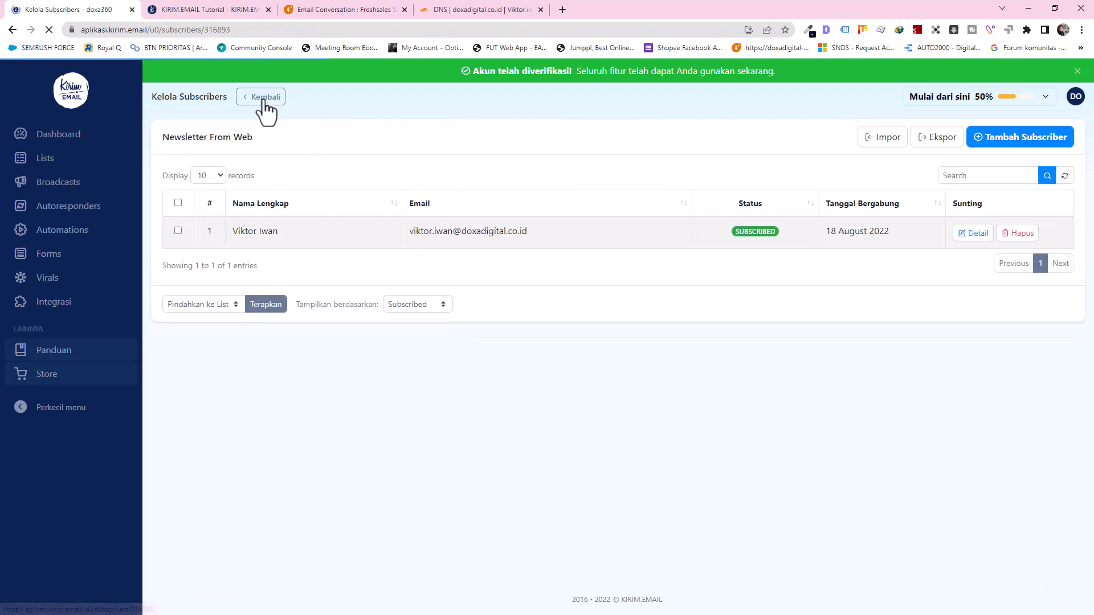
left_click(264, 99)
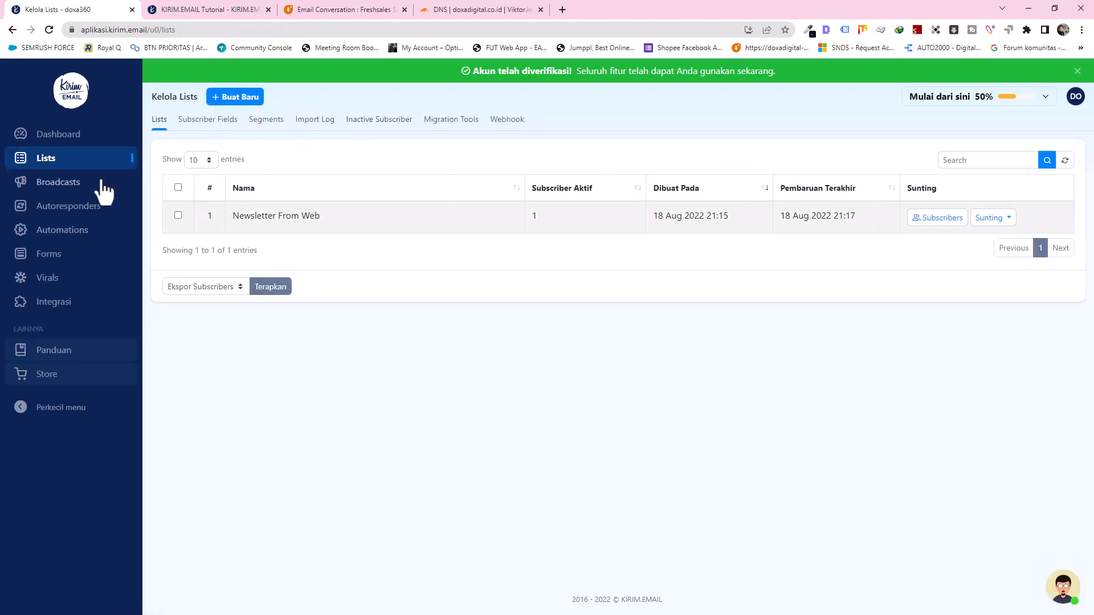
Step: Create a subscriber field named 'Nomor Hp' with type Text and save it
left_click(214, 121)
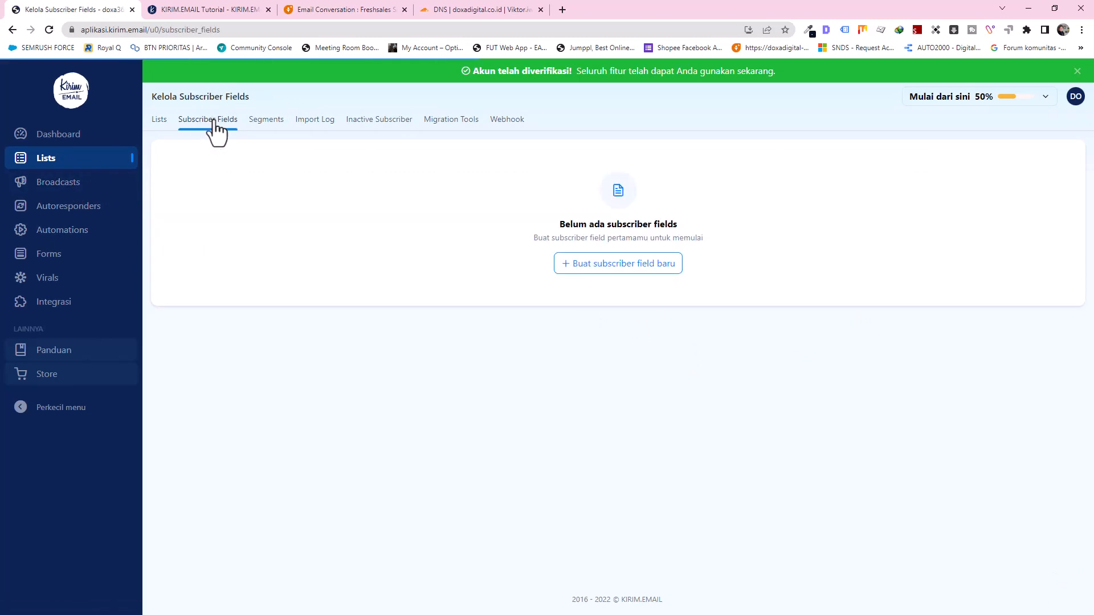
left_click(610, 271)
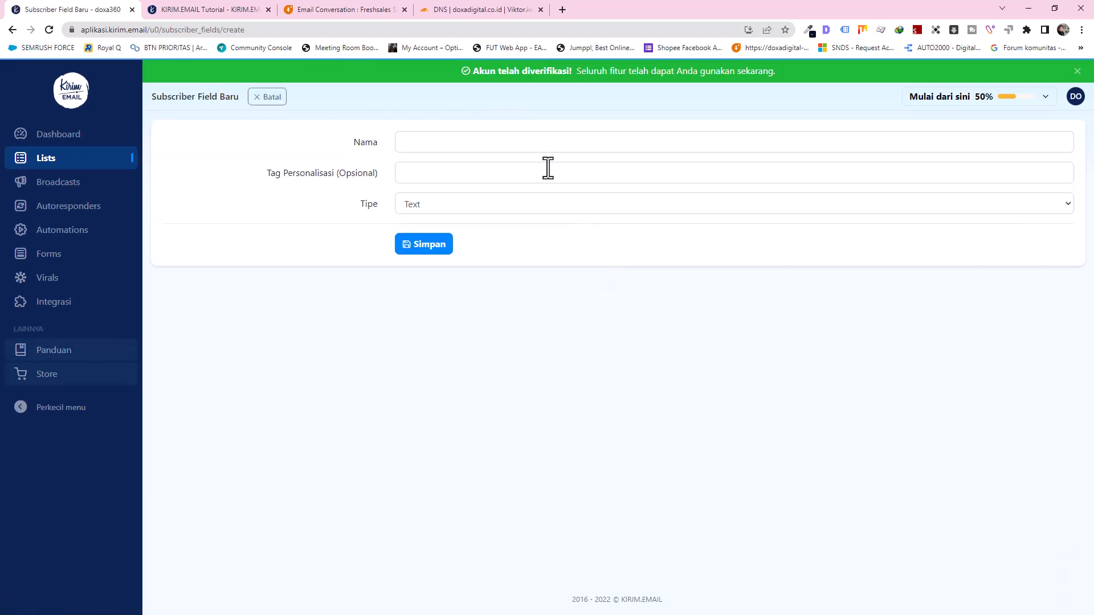
left_click(529, 140)
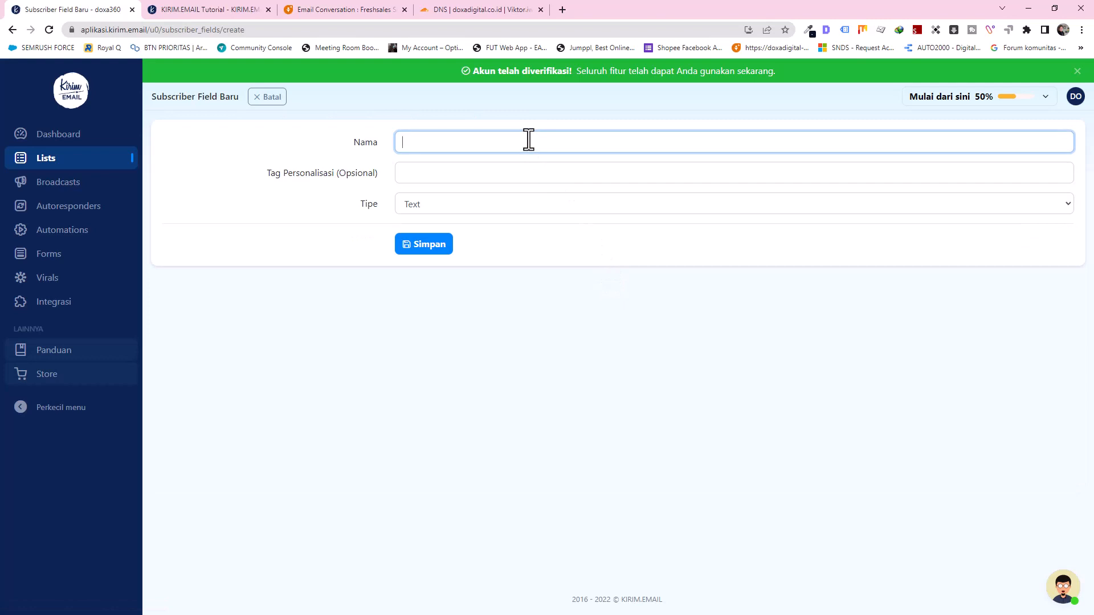
type("Nomor Telepon")
key("shift+Left")
key("shift+Left")
key("shift+Left")
key("shift+Left")
key("shift+Left")
key("shift+Left")
key("shift+Left")
type("Hp")
left_click(484, 207)
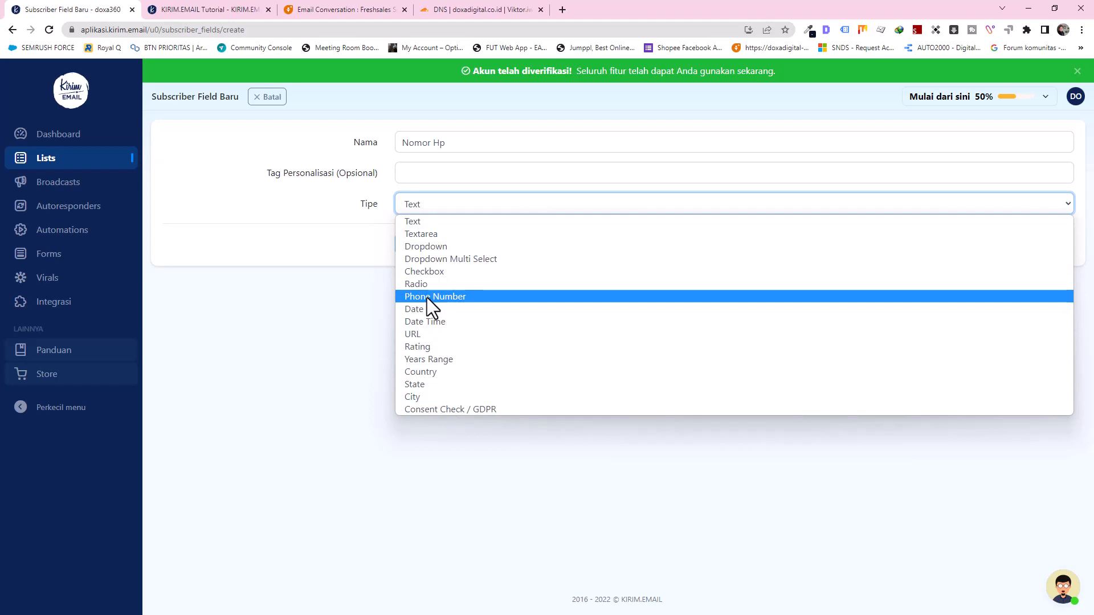
left_click(424, 224)
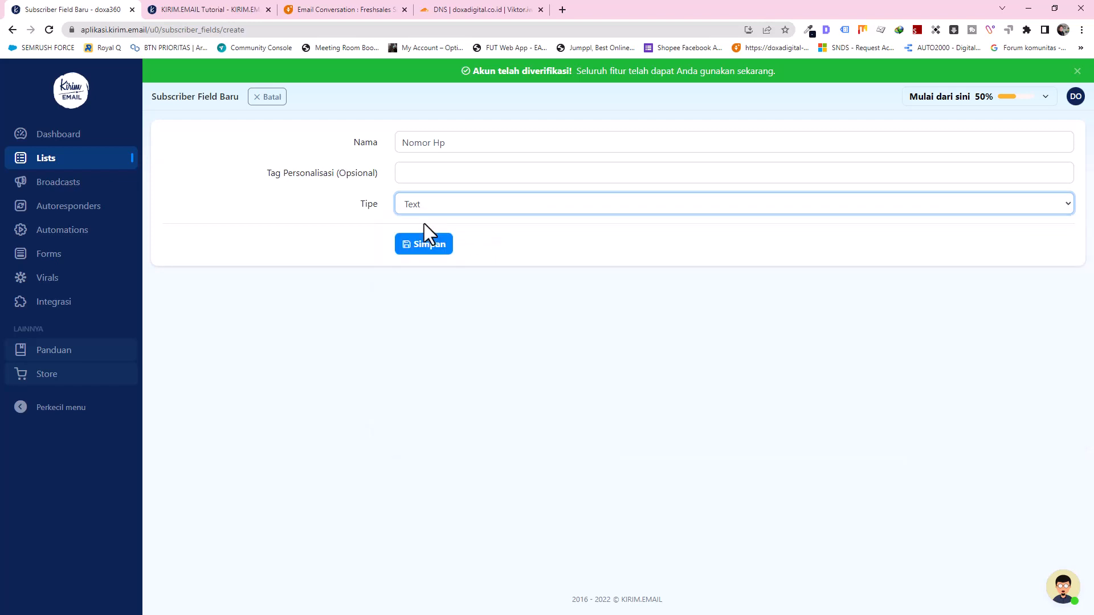
left_click(421, 254)
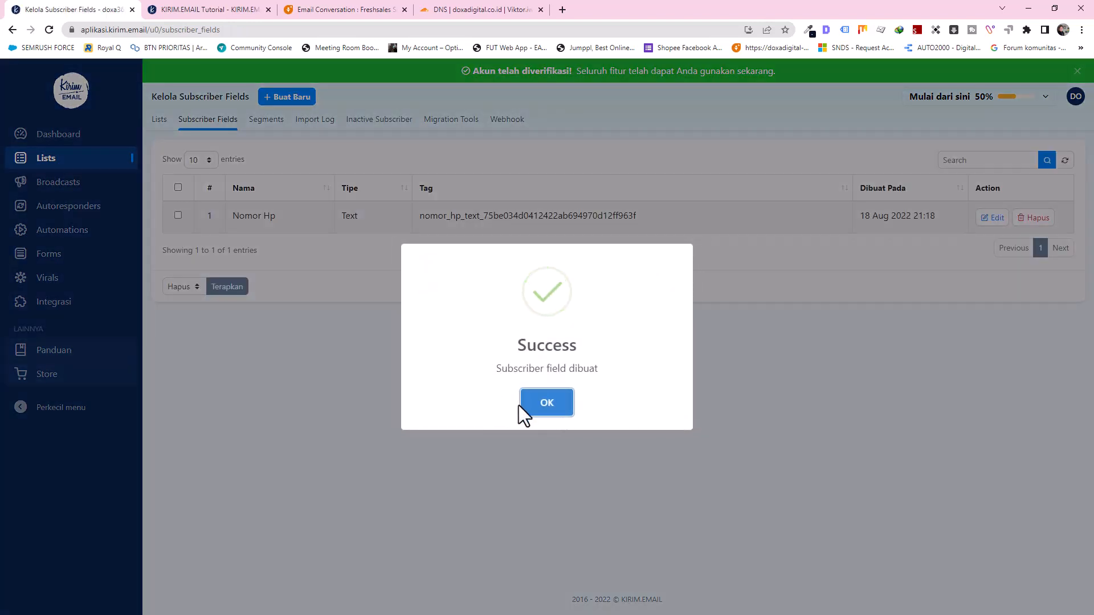
left_click(554, 402)
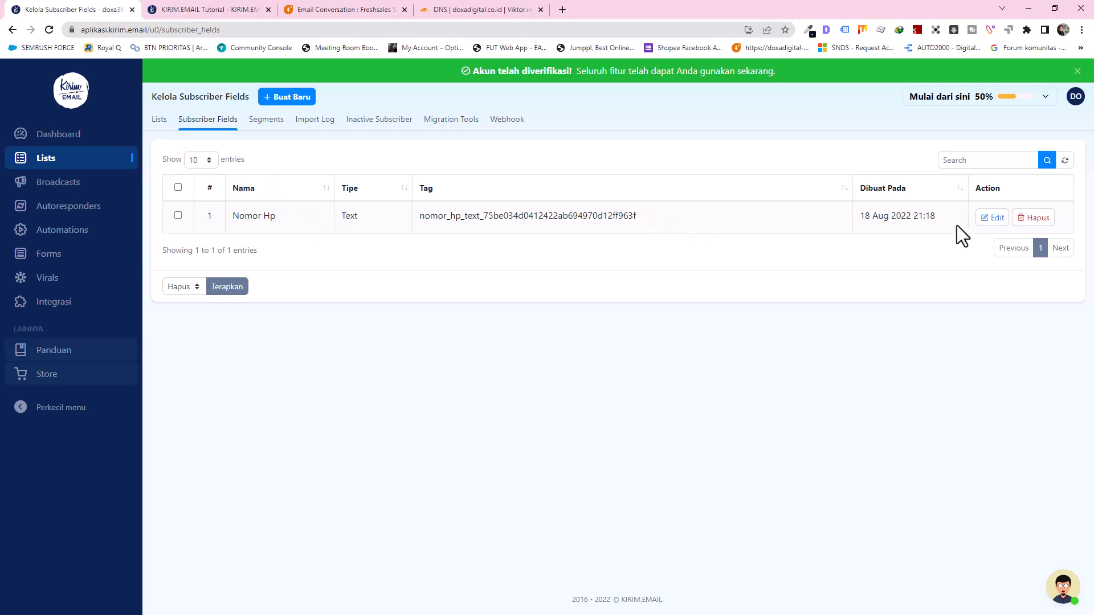
Step: Look at the Nomor Hp field without changes, then return to the lists overview
left_click(993, 217)
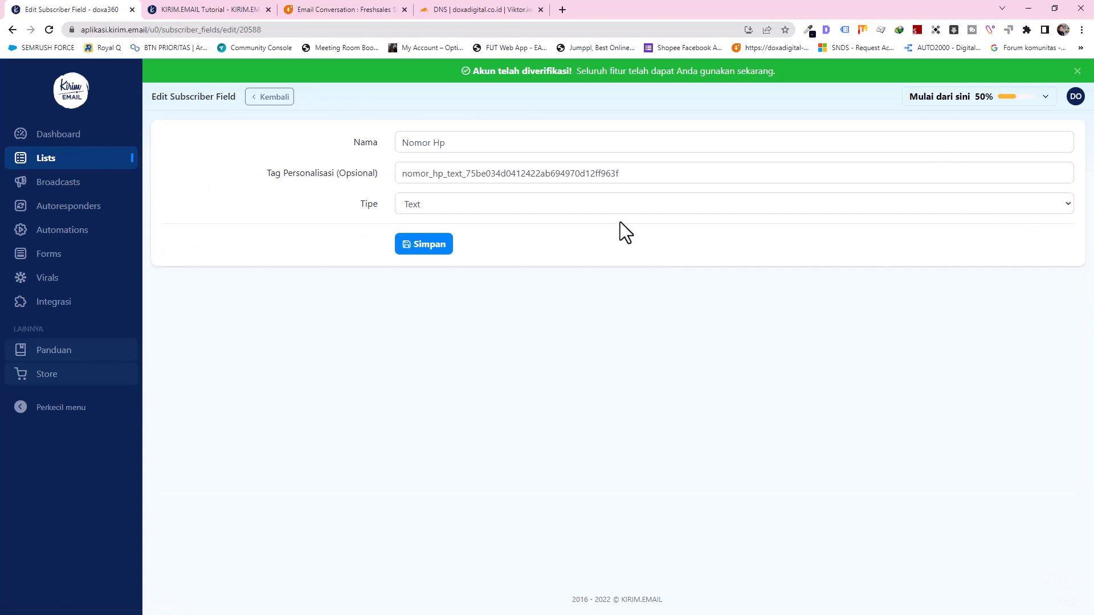
left_click(270, 98)
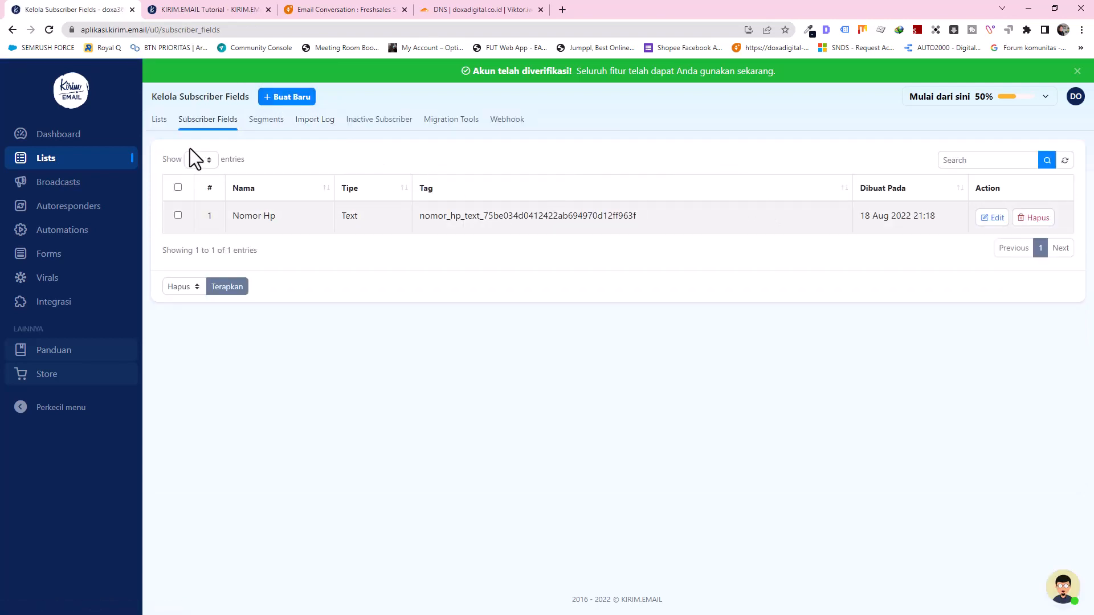
left_click(162, 123)
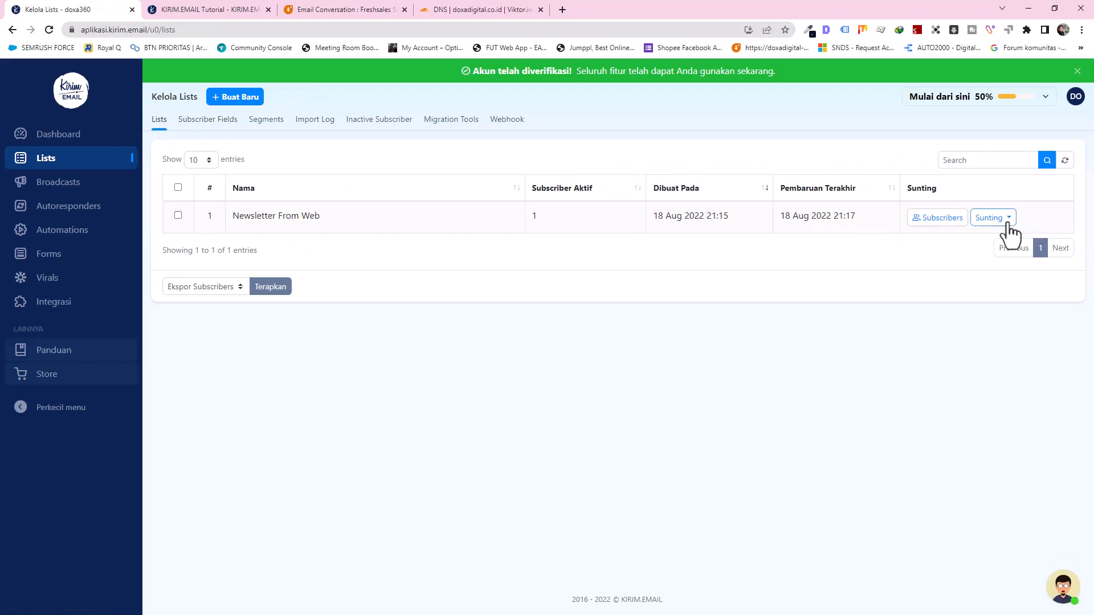
Step: Save Newsletter From Web's settings with Nomor Hp ticked, then view its subscribers
left_click(994, 219)
left_click(1002, 206)
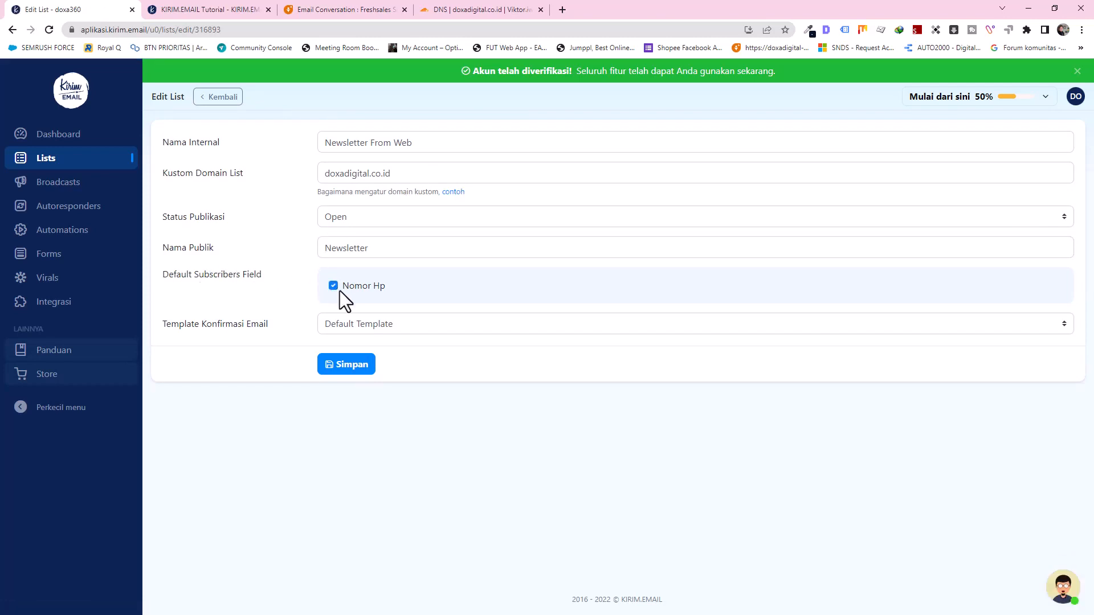
left_click(346, 368)
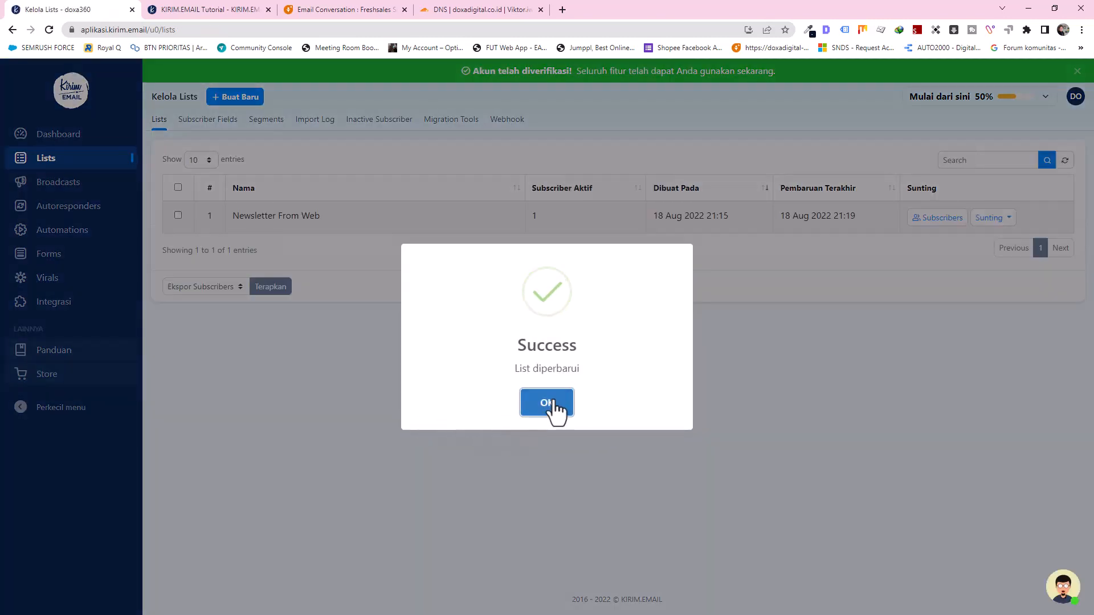
left_click(549, 403)
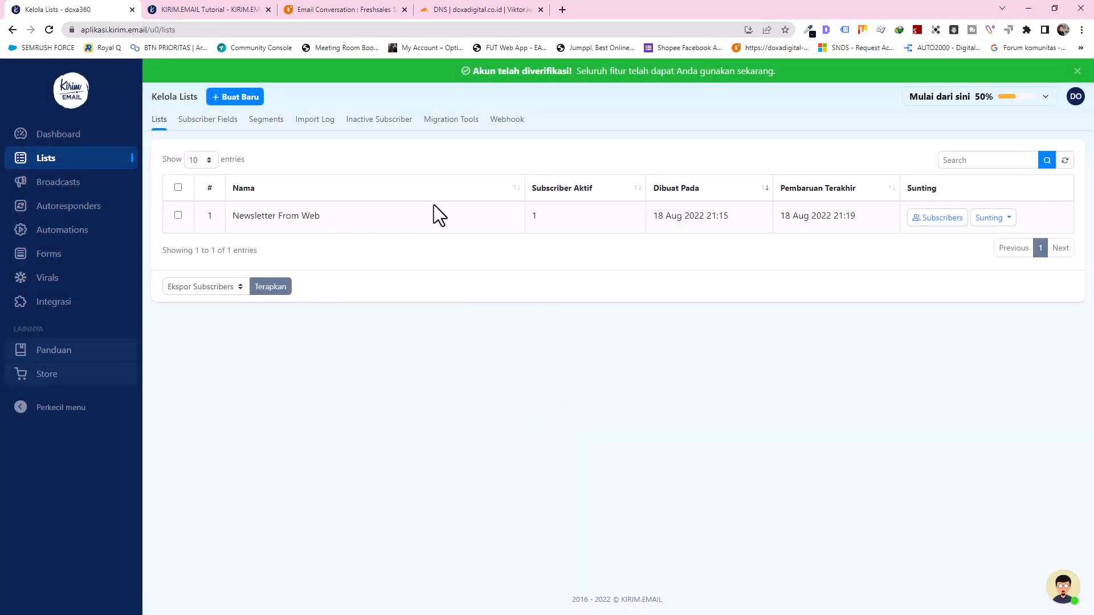
left_click(941, 218)
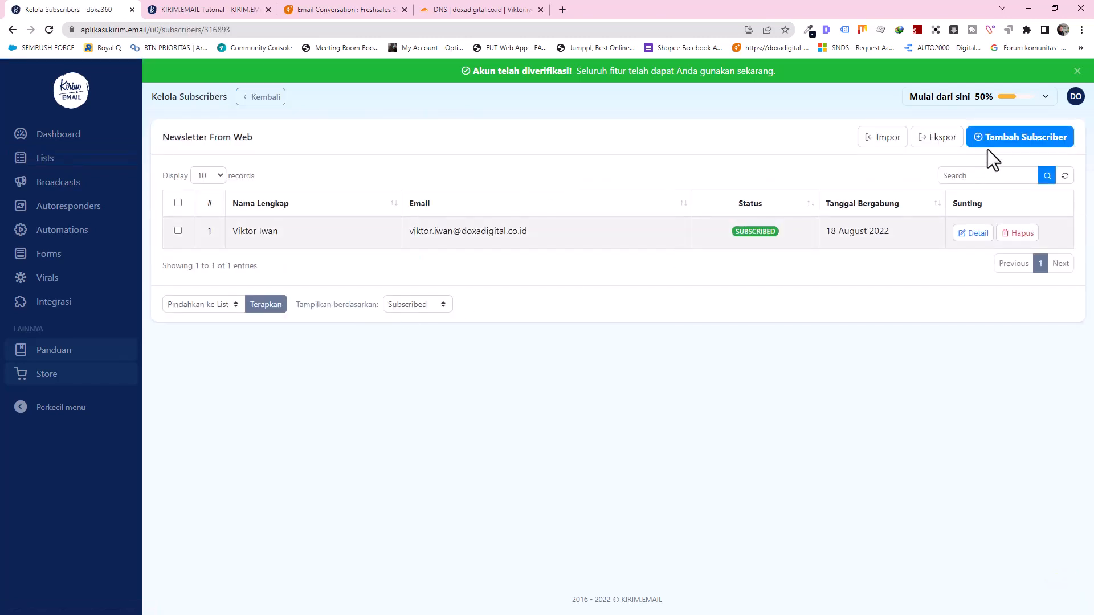
Step: Start a new subscriber and enter the contact's name, e-mail address and phone number
left_click(997, 143)
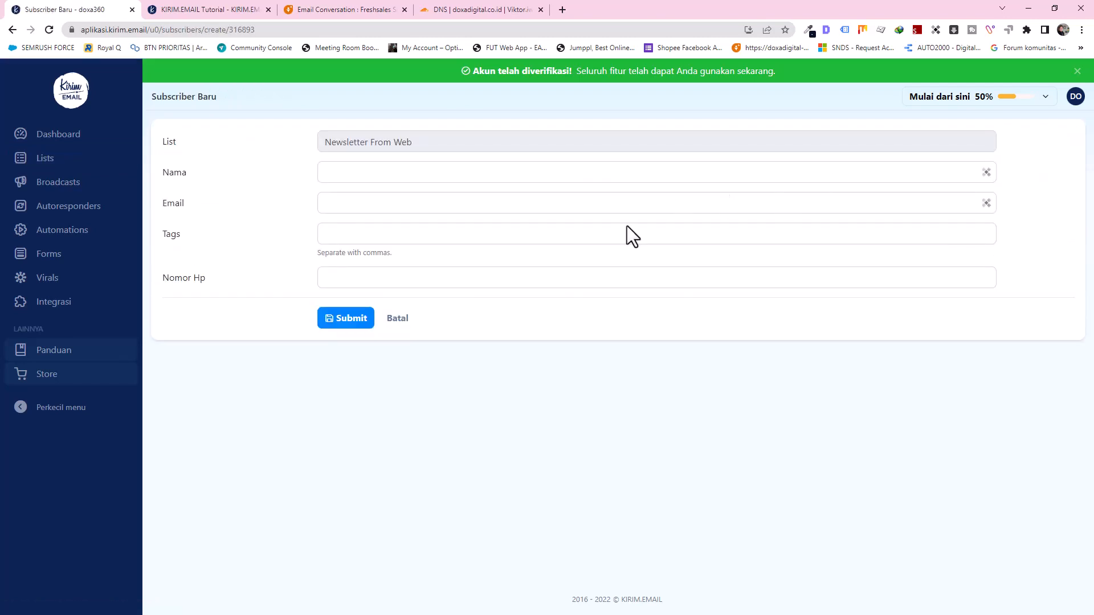
left_click(359, 280)
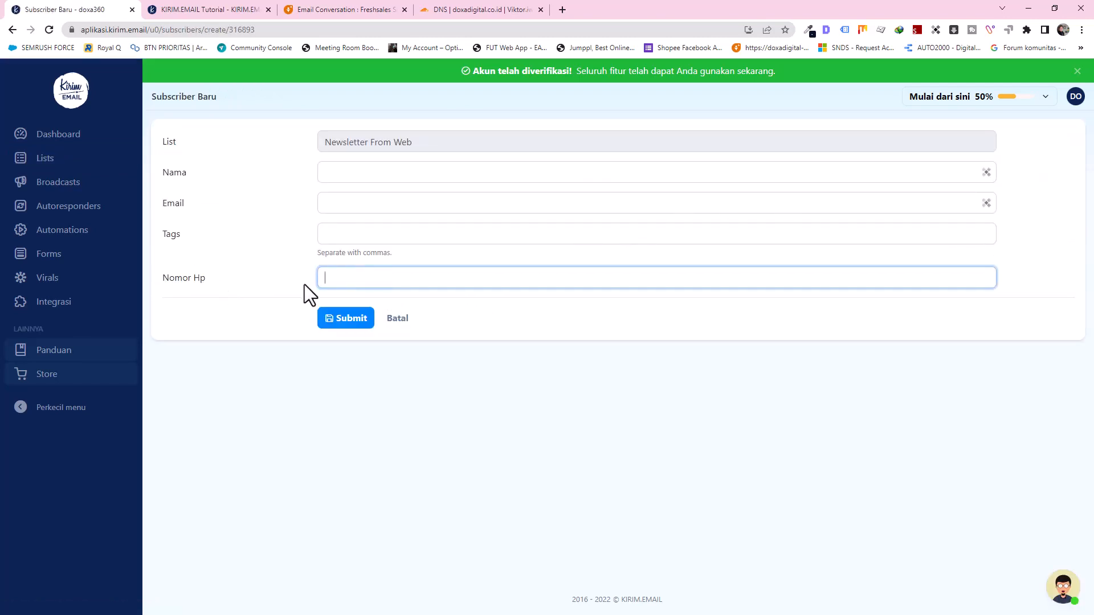
left_click(357, 172)
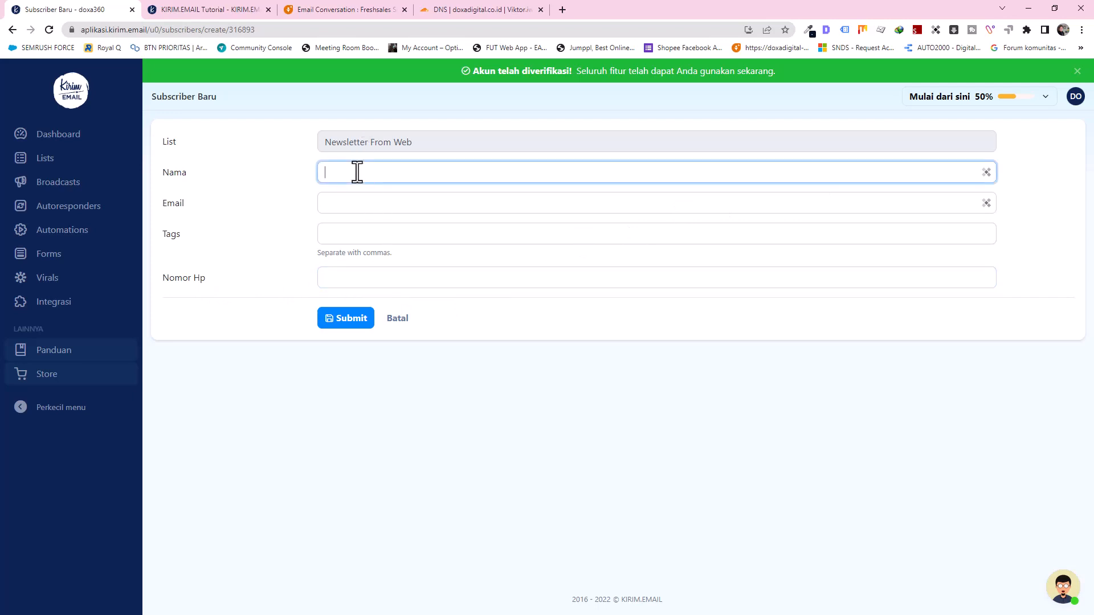
type("Daniel")
key("Tab")
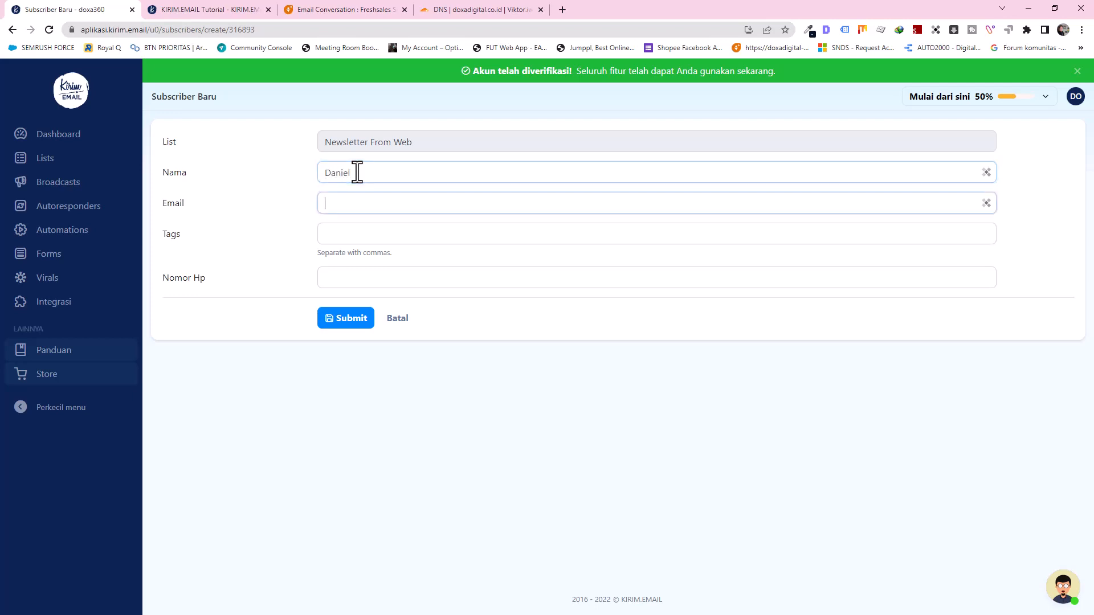
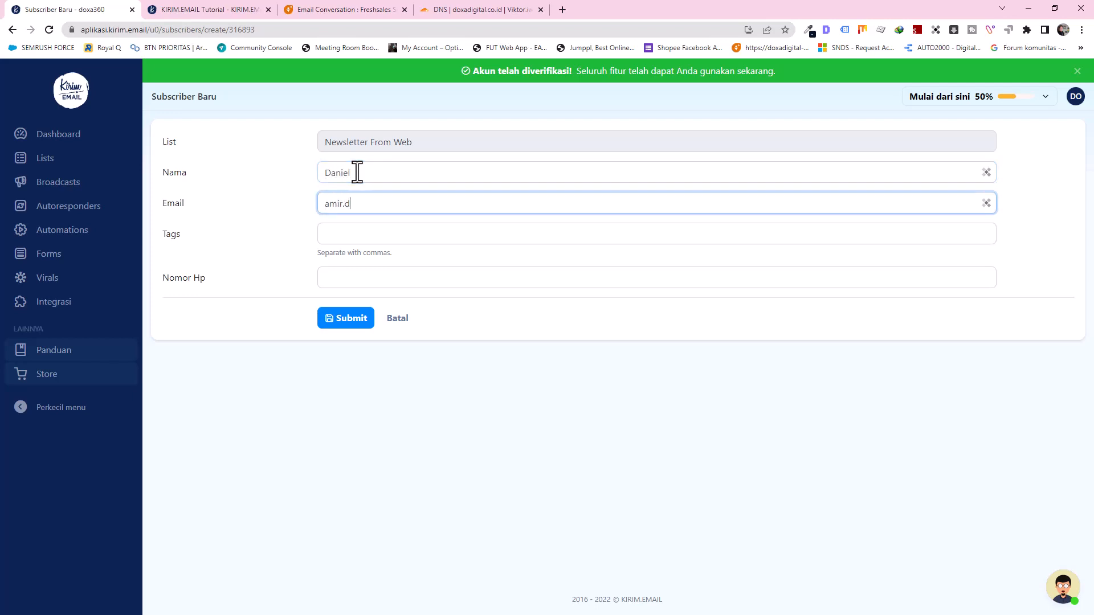
key("Tab")
key("Tab")
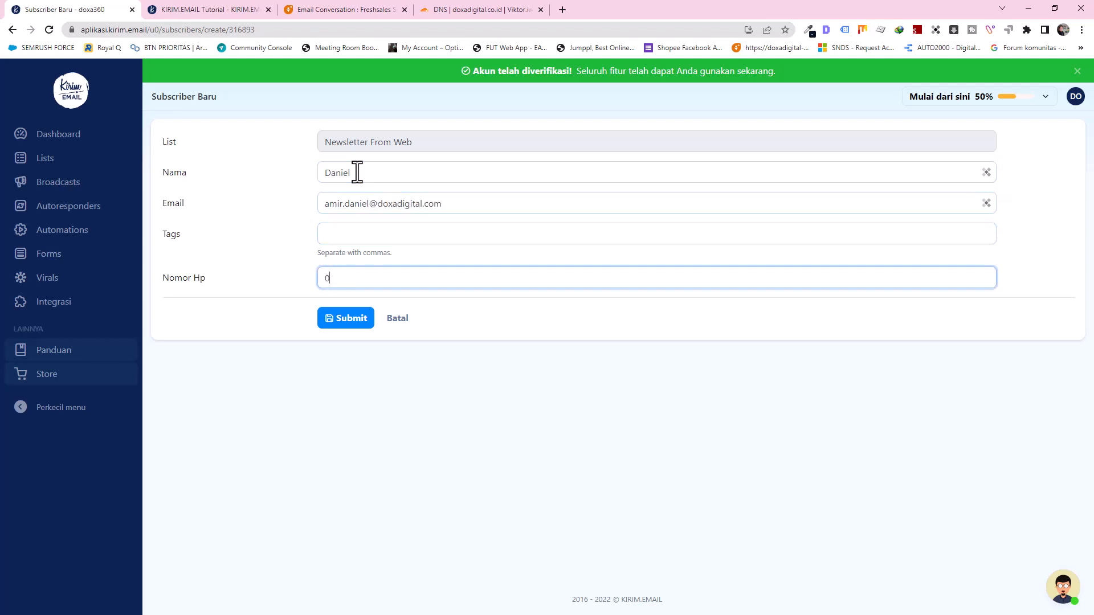
Step: Submit the second subscriber, confirm, and return to the Lists overview
left_click(360, 323)
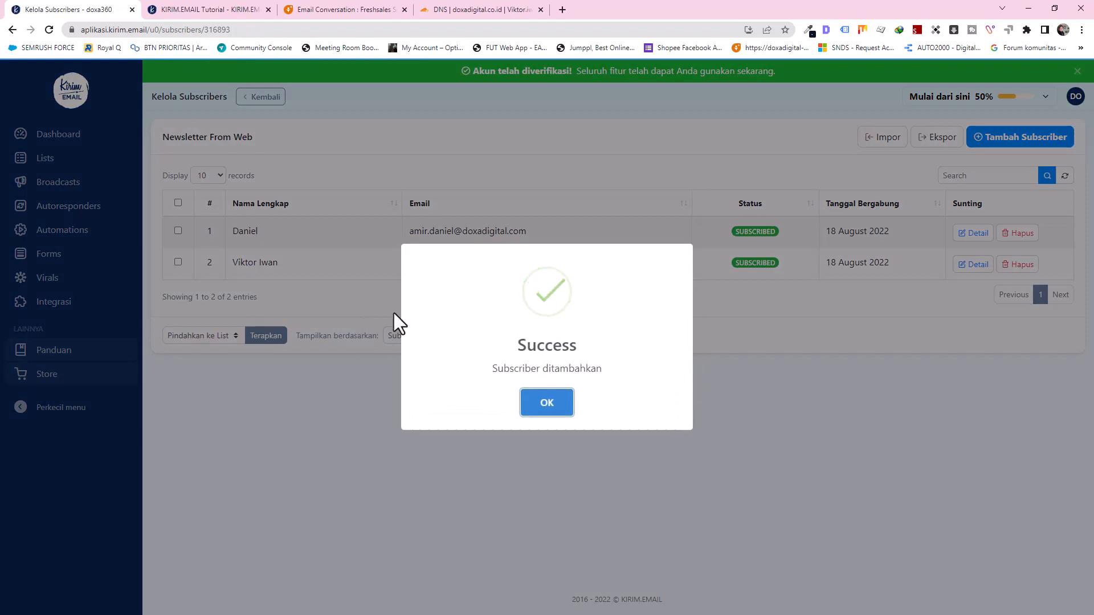
left_click(546, 406)
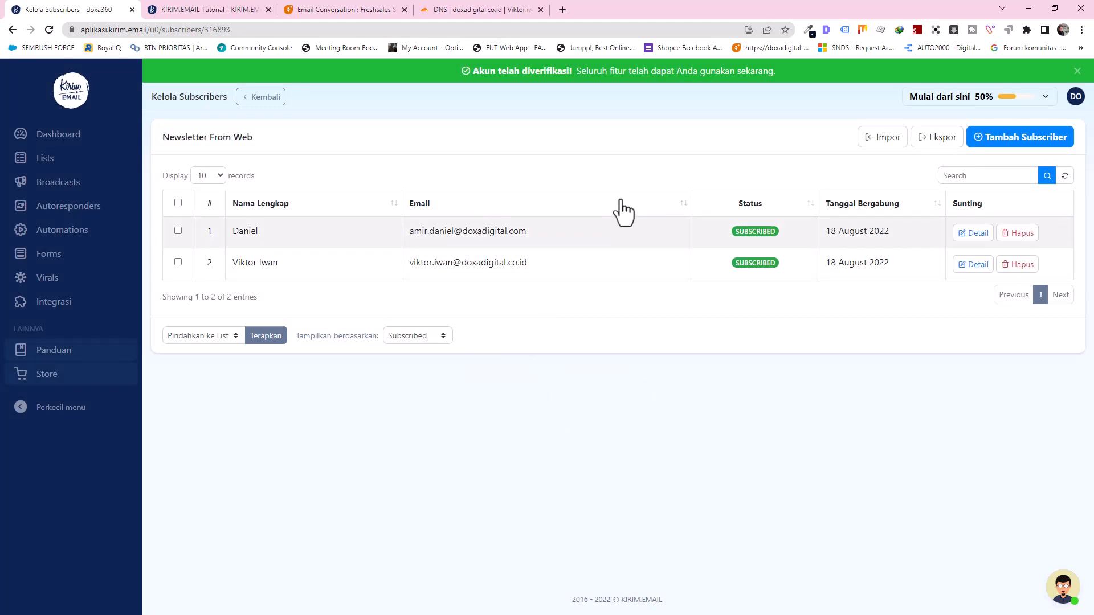
left_click(40, 164)
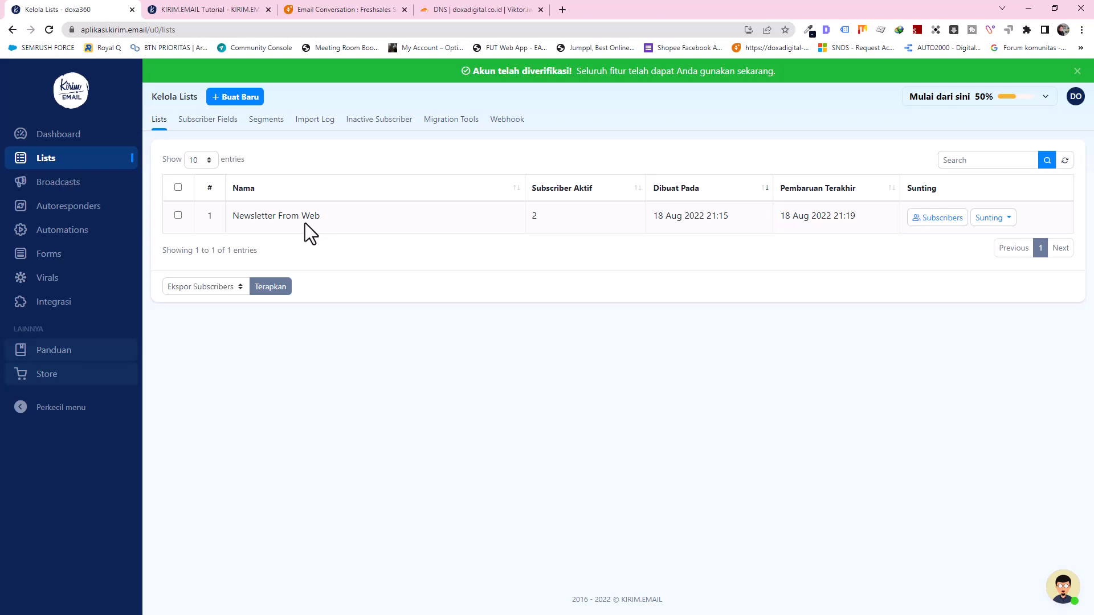
left_click(934, 218)
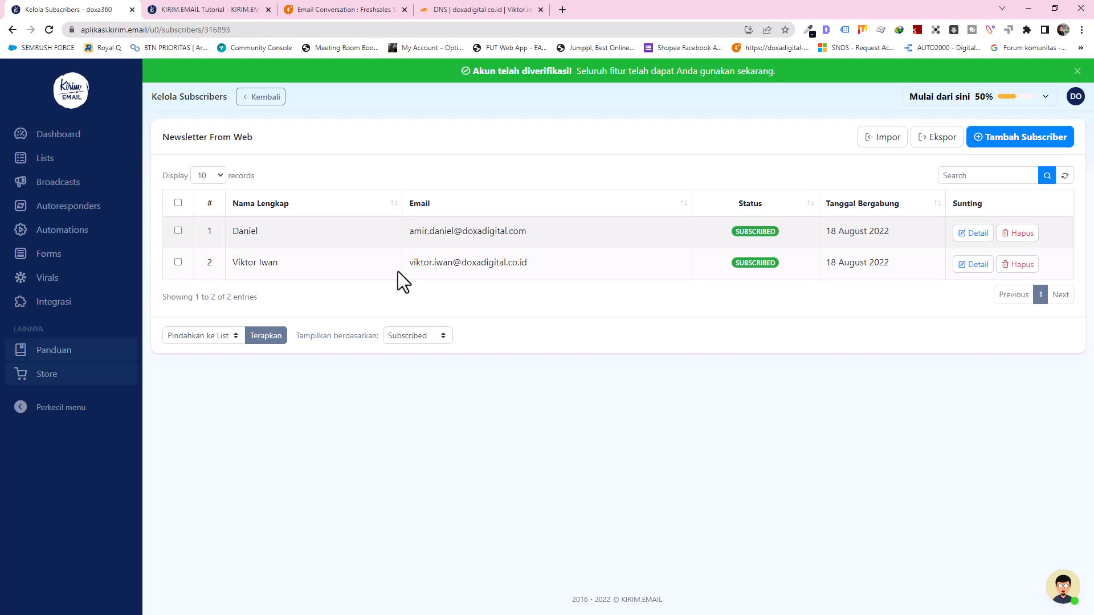
left_click(41, 167)
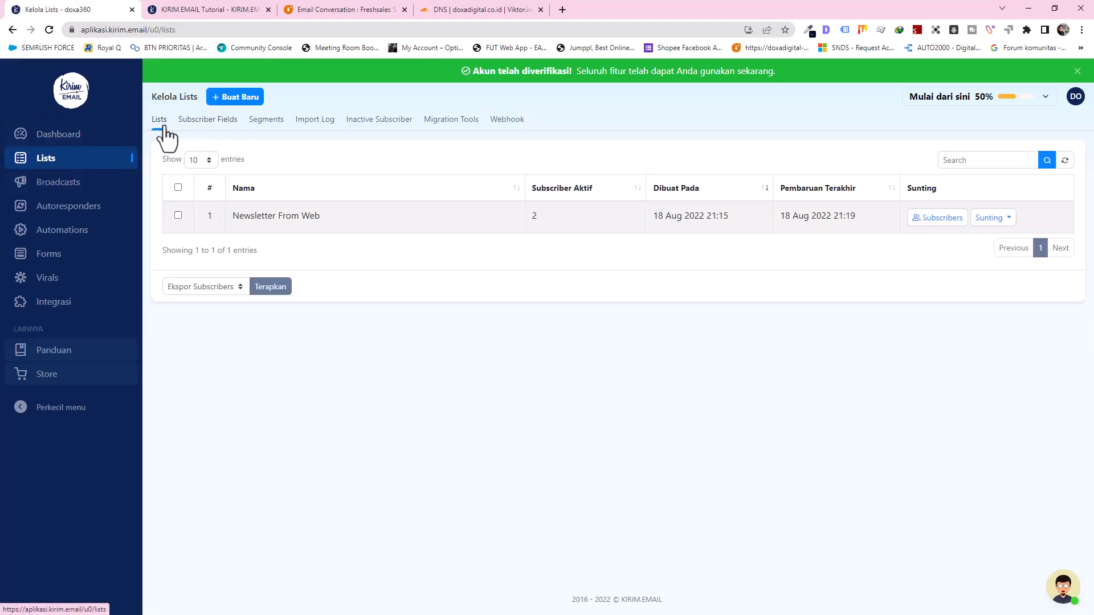
Step: Open the Segments tab and start a new segment with Buat Baru
left_click(272, 122)
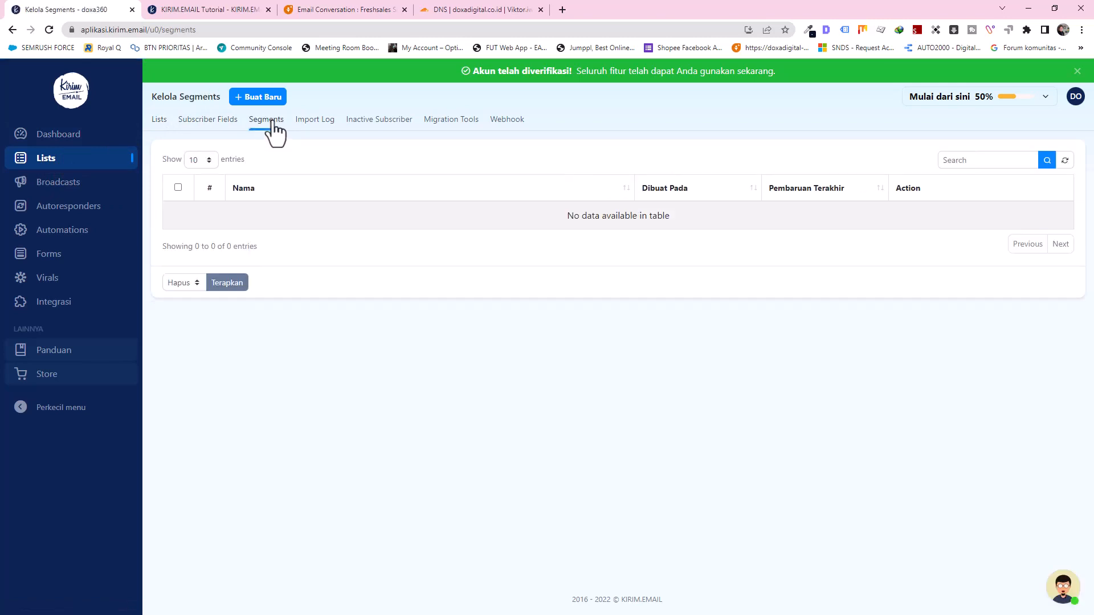
left_click(157, 122)
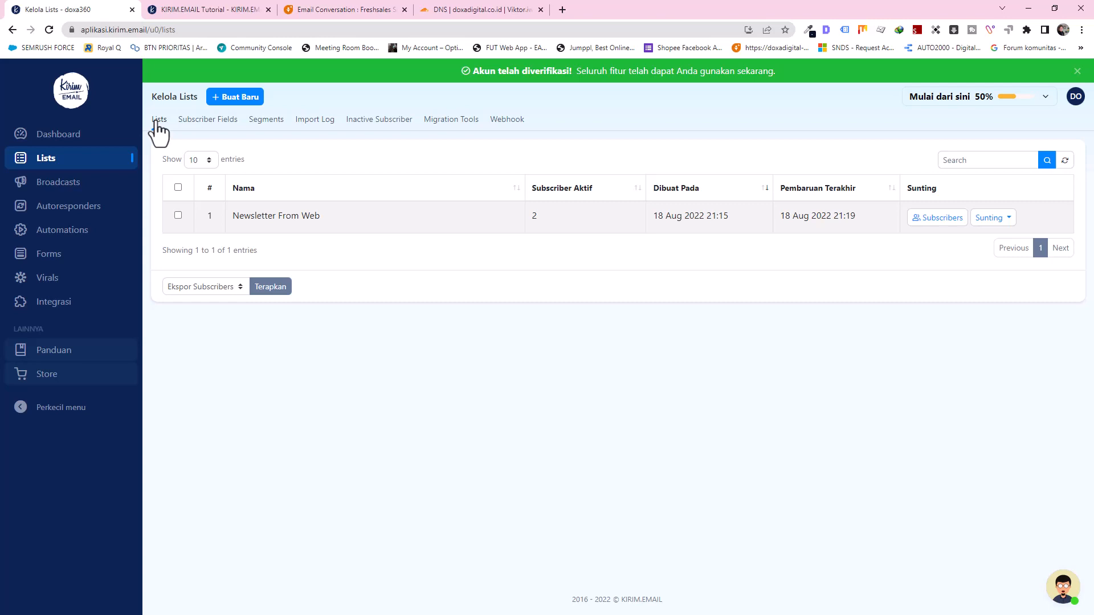
left_click(257, 121)
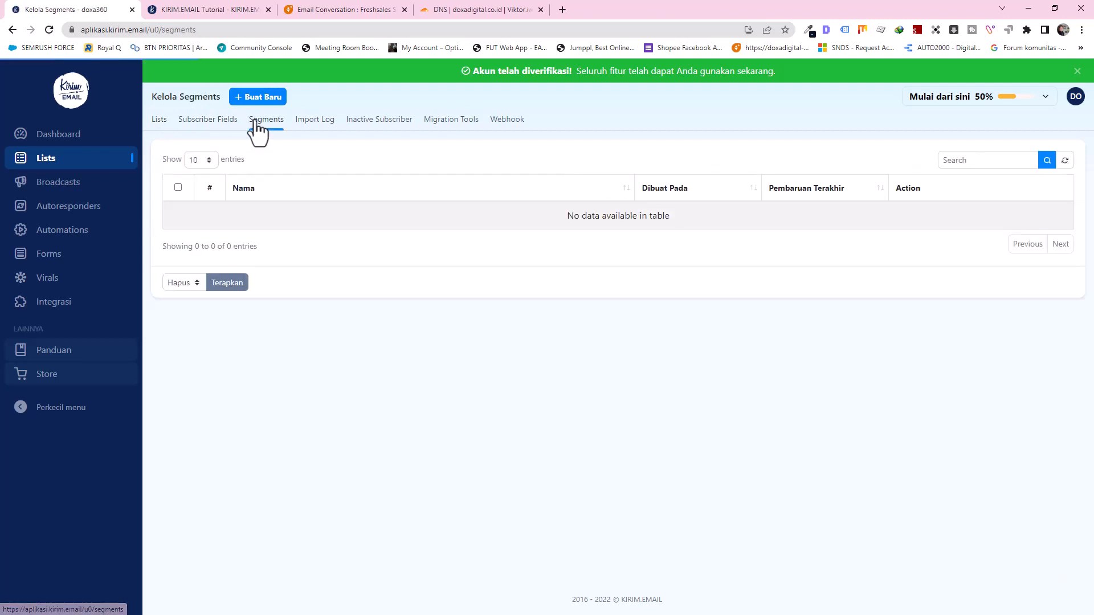
left_click(259, 100)
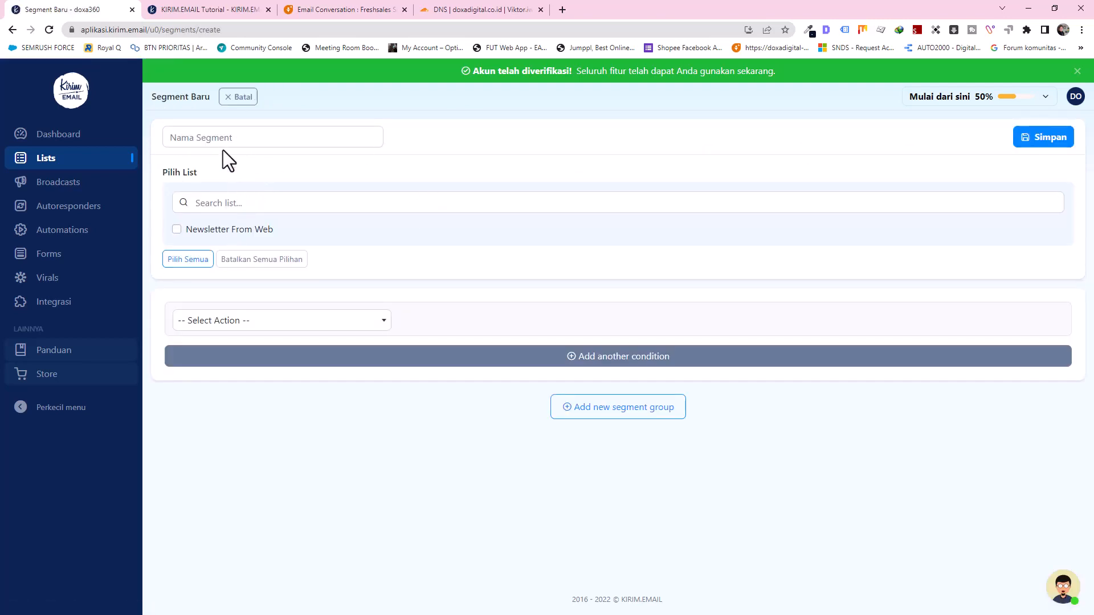
Step: Include Newsletter From Web, name the segment 'Email Internal Only', and add an In Domain doxadigital.com condition
left_click(176, 230)
left_click(219, 140)
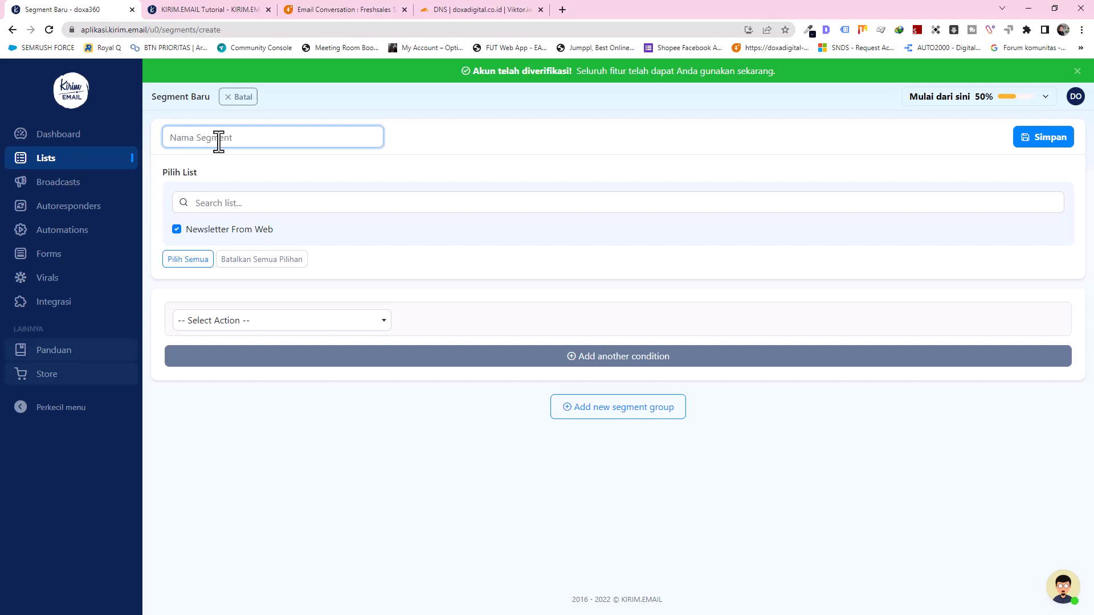
type("Email Internal Only")
left_click(240, 322)
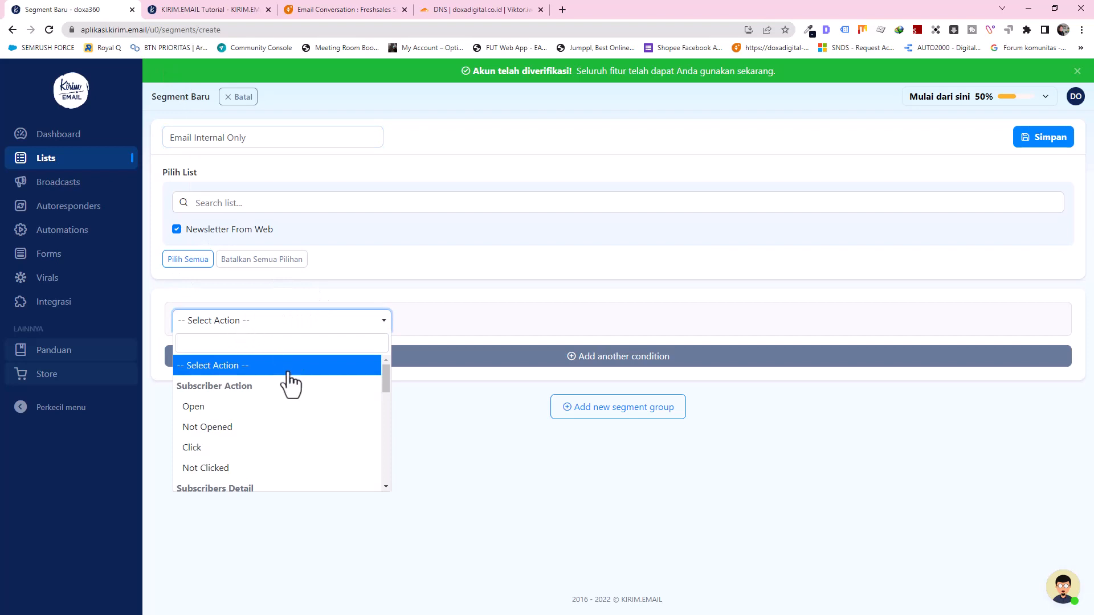
scroll(282, 395, "down", 4)
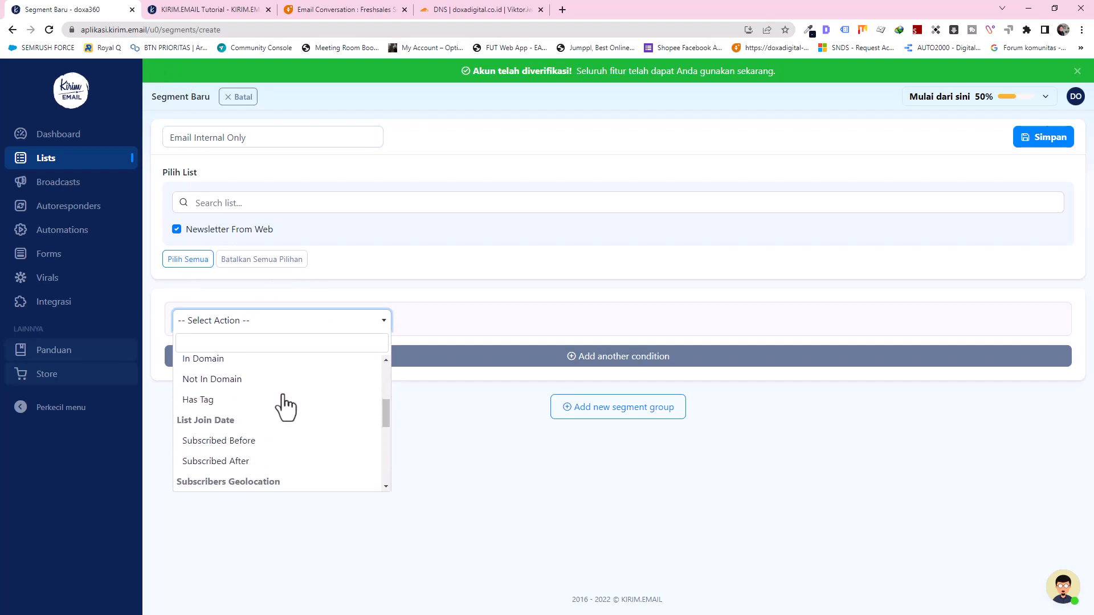
scroll(285, 405, "down", 4)
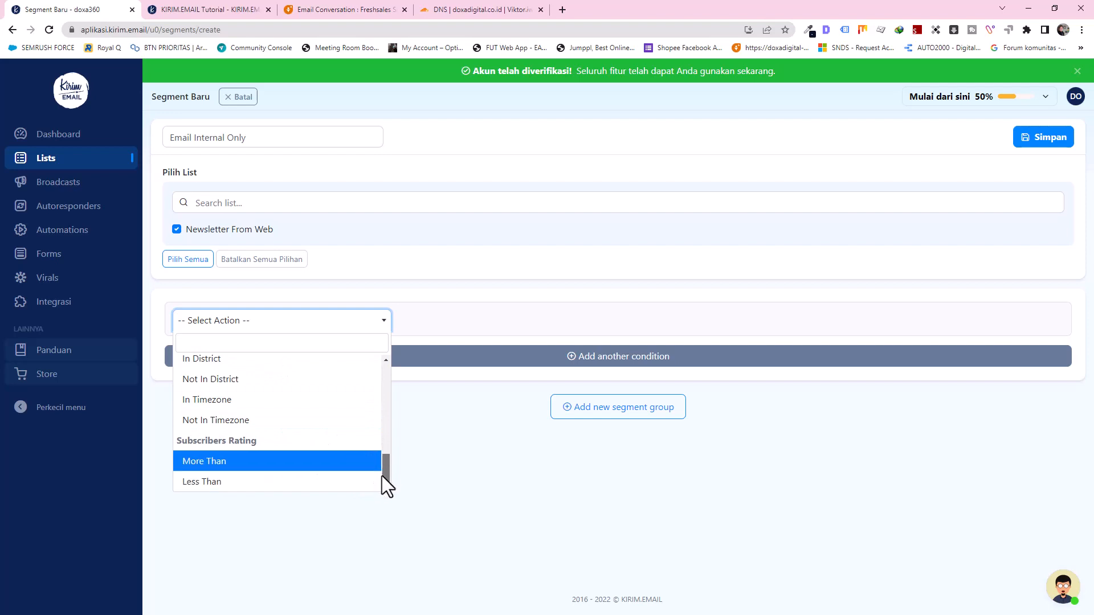
left_click_drag(381, 477, 369, 405)
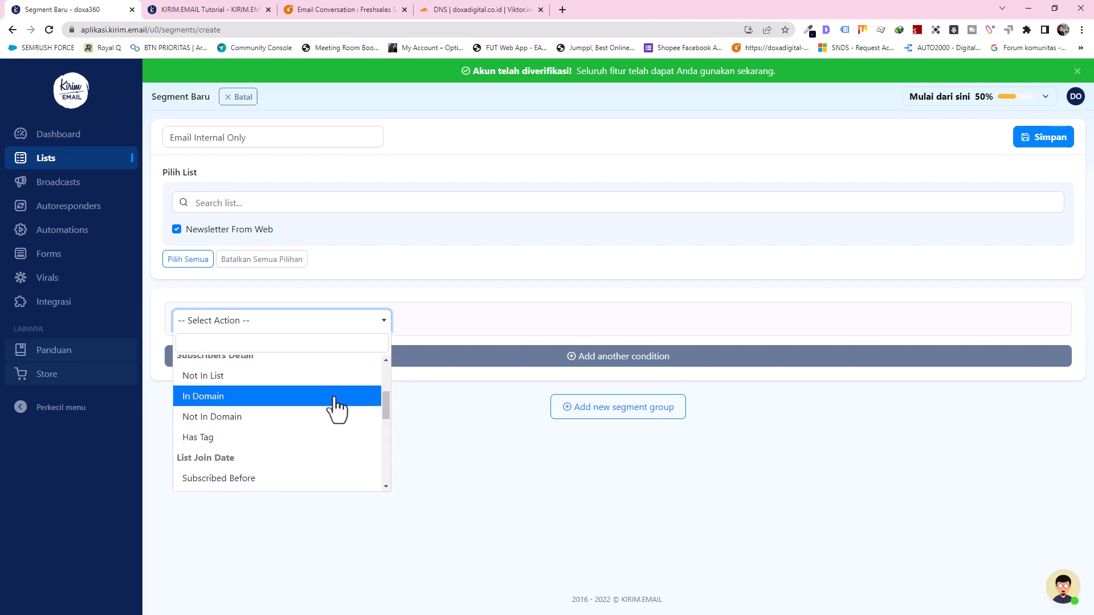
scroll(318, 406, "up", 1)
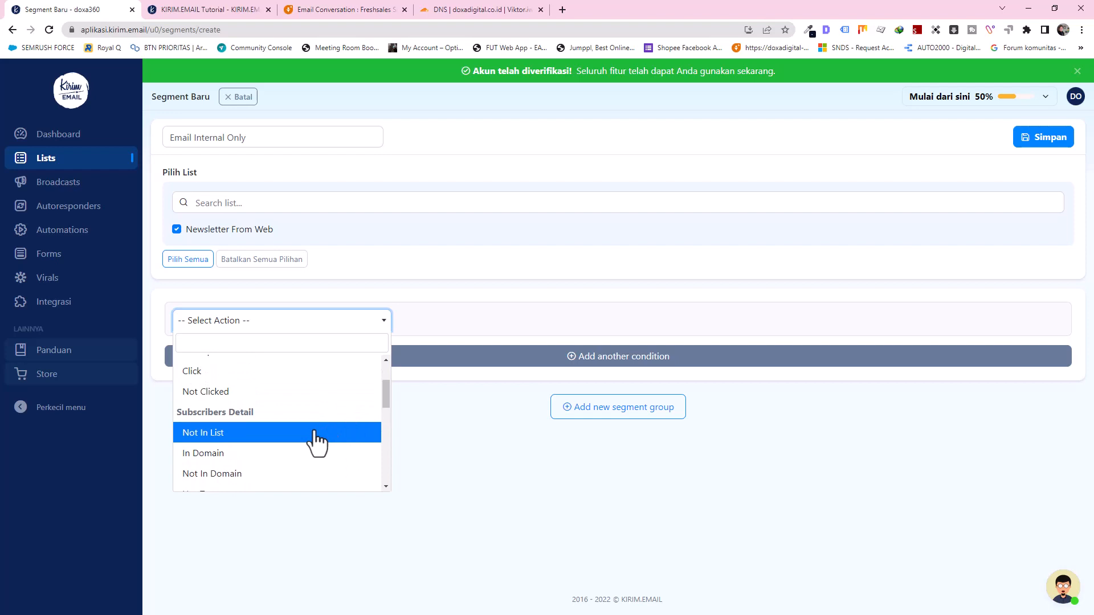
left_click(240, 453)
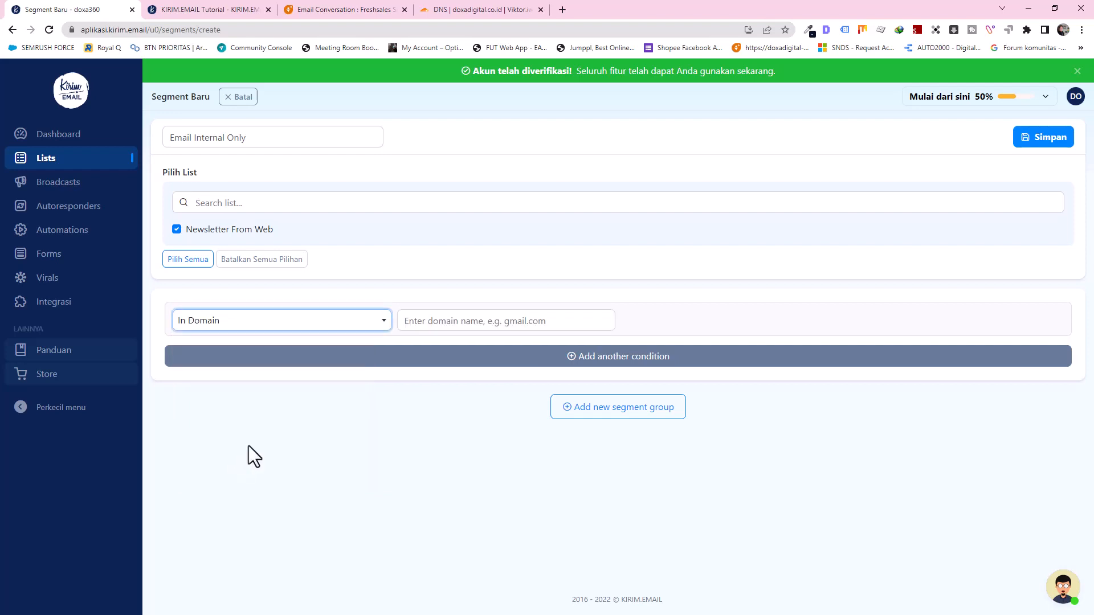
left_click(429, 322)
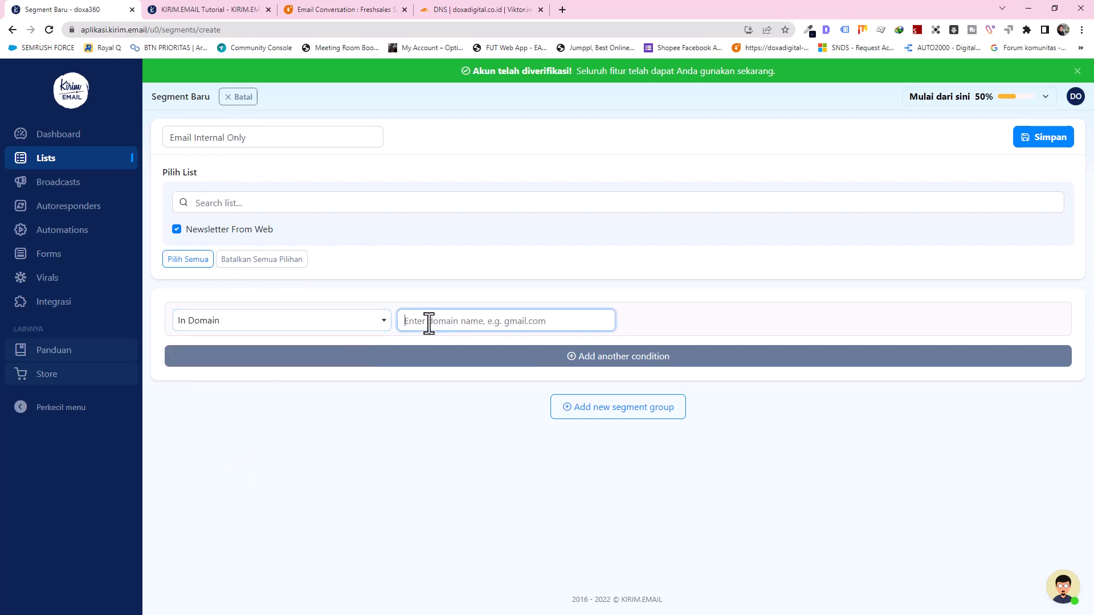
type("doxadigital.com")
left_click(470, 409)
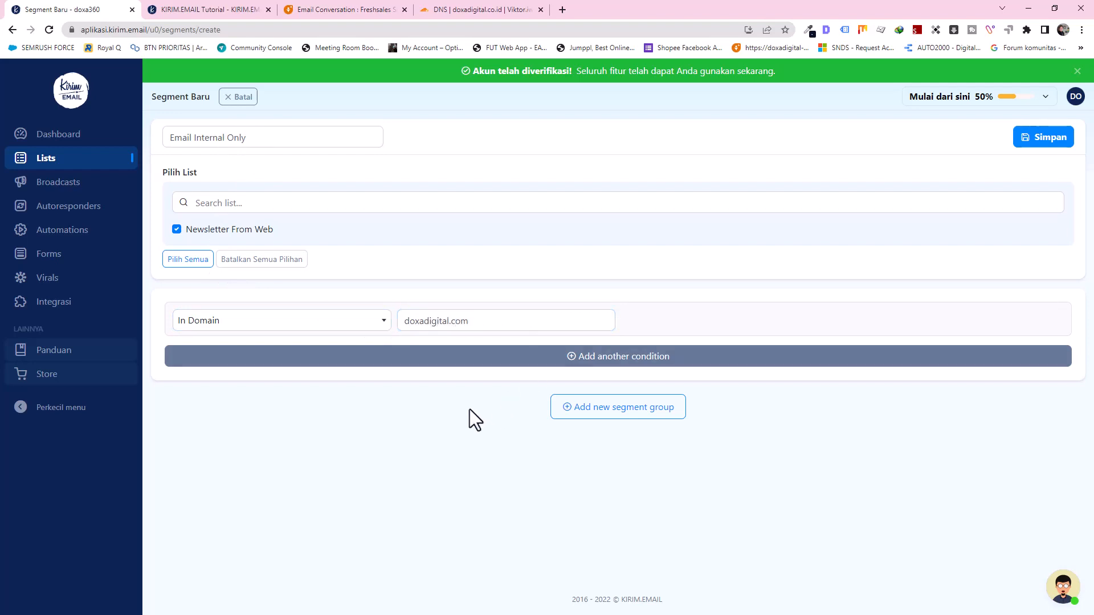
Step: Add a second OR condition matching In Domain doxadigital.co.id
left_click(599, 359)
left_click(204, 356)
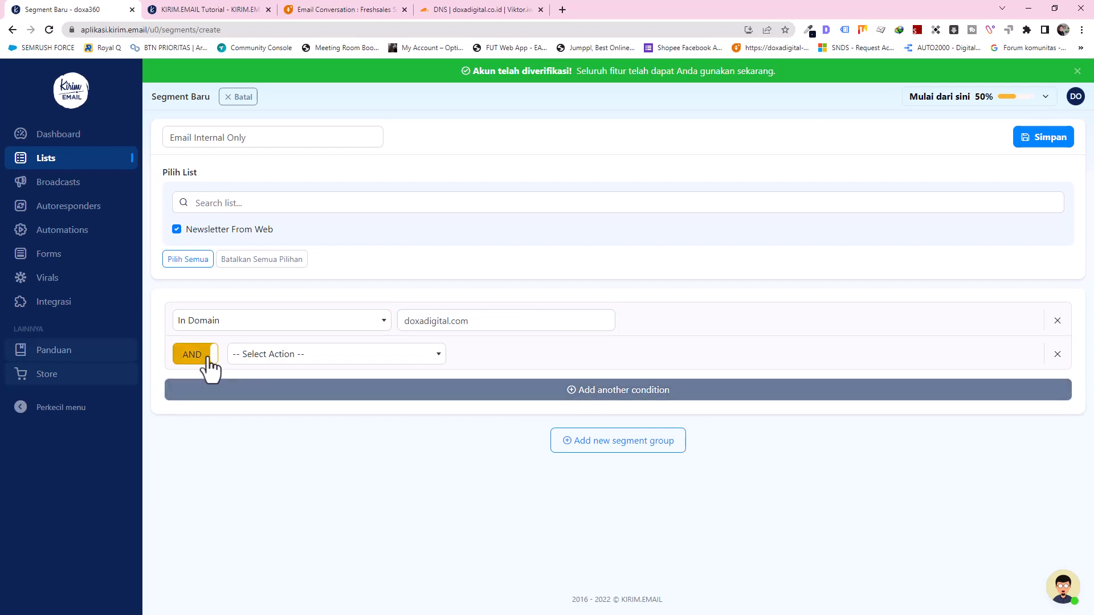
left_click(204, 356)
left_click(265, 358)
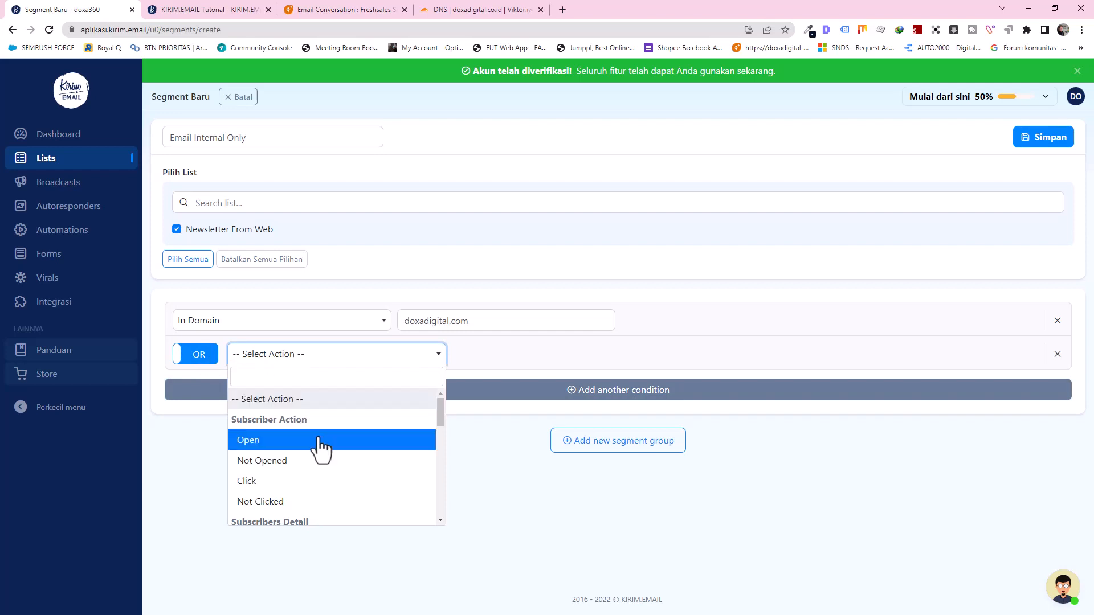
scroll(316, 456, "down", 1)
left_click(291, 507)
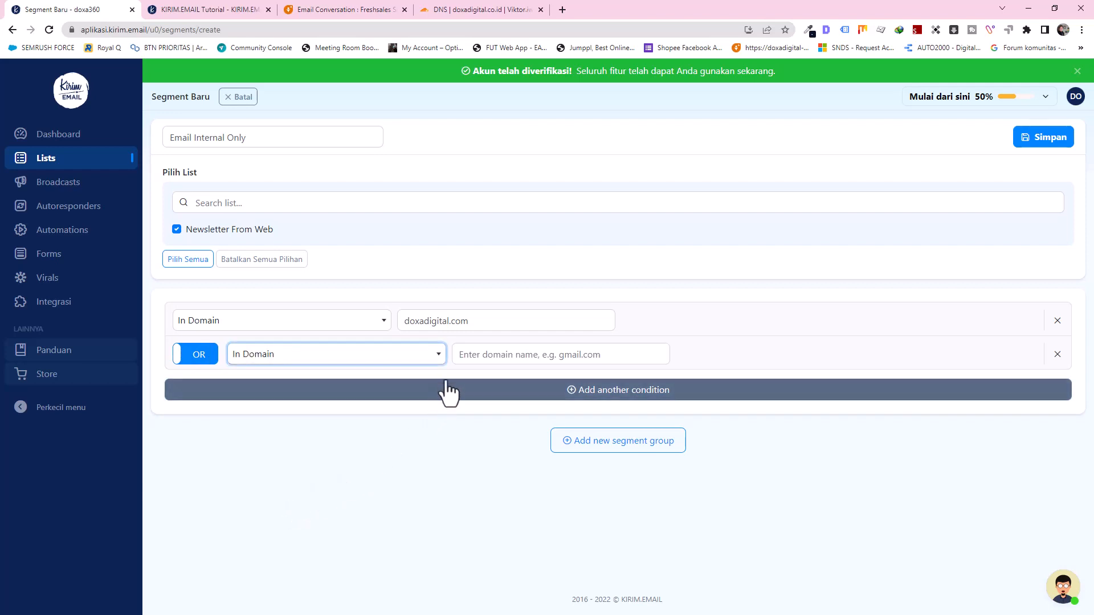
left_click(462, 356)
type("doxadig")
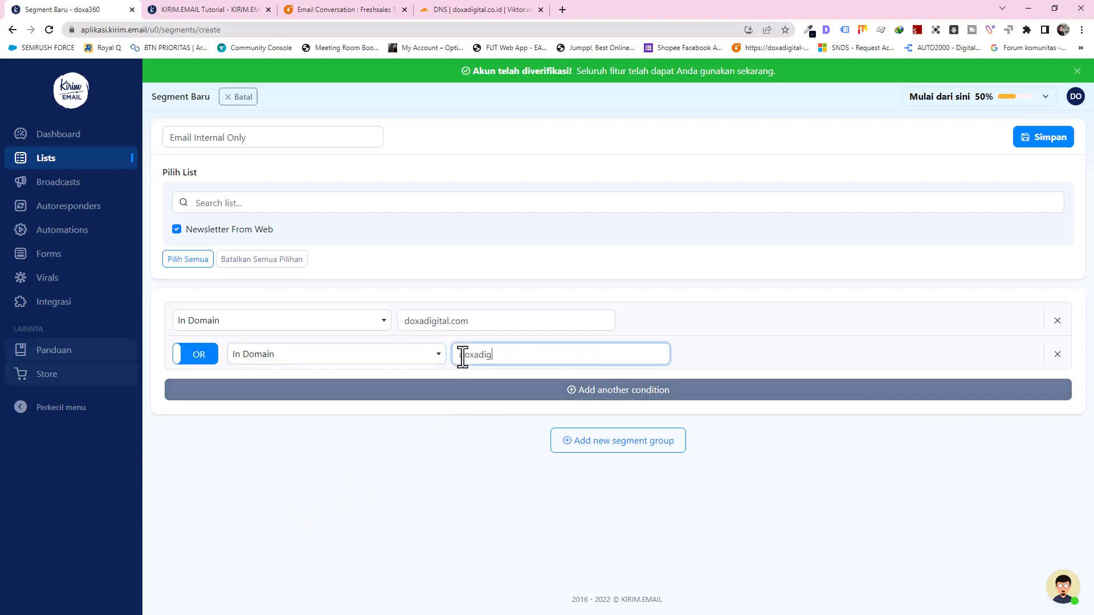
type("ital.co.id")
left_click(471, 450)
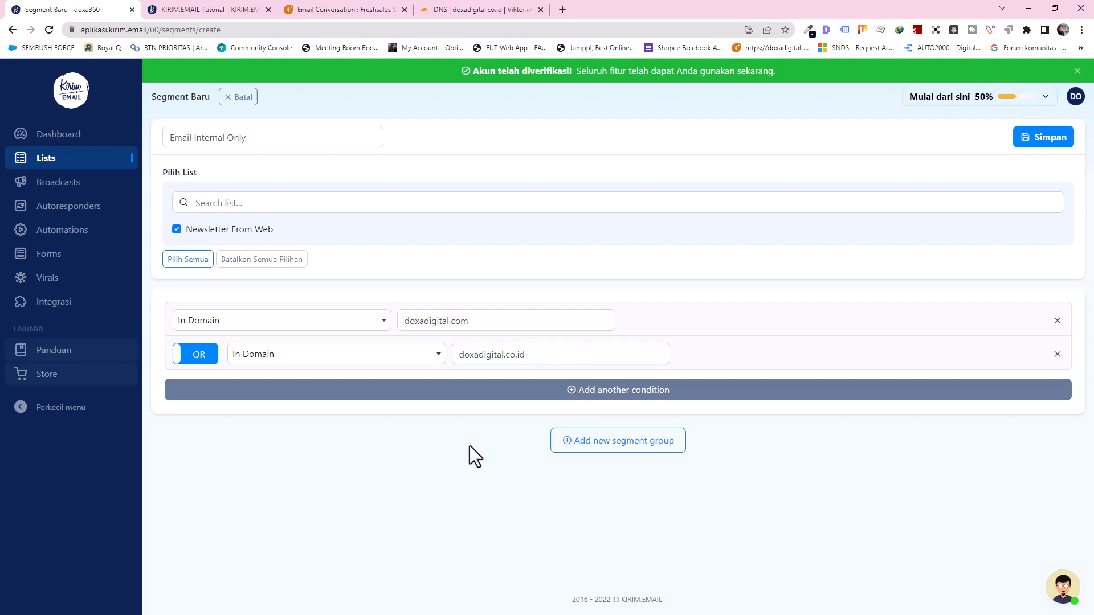
Step: Rename the segment to 'Email Internal Doxadigital' and save it
double_click(236, 137)
type("Doxadigital")
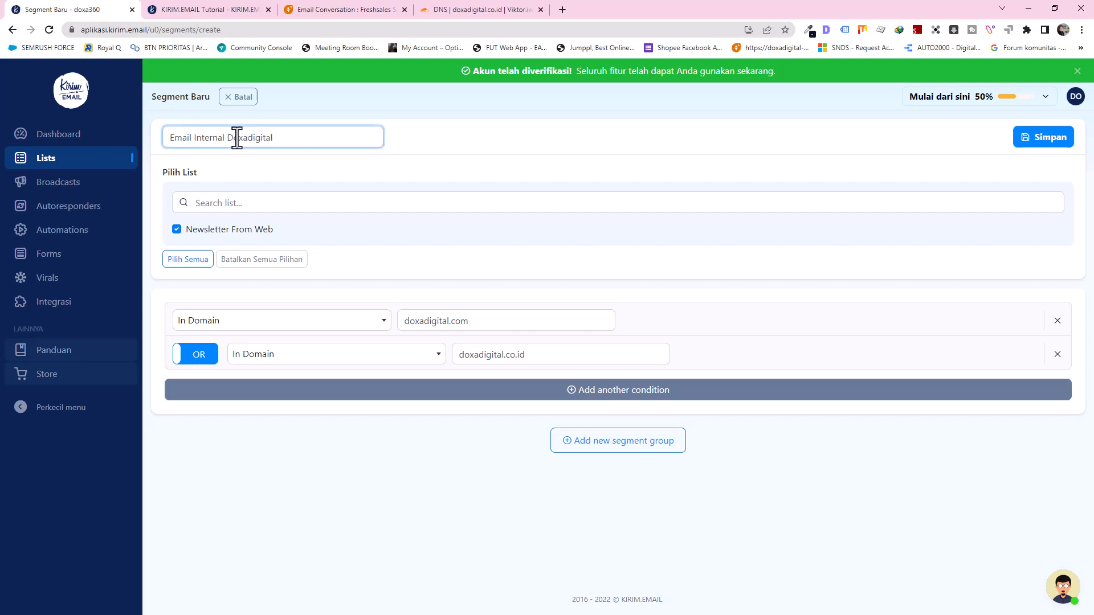
left_click(1026, 138)
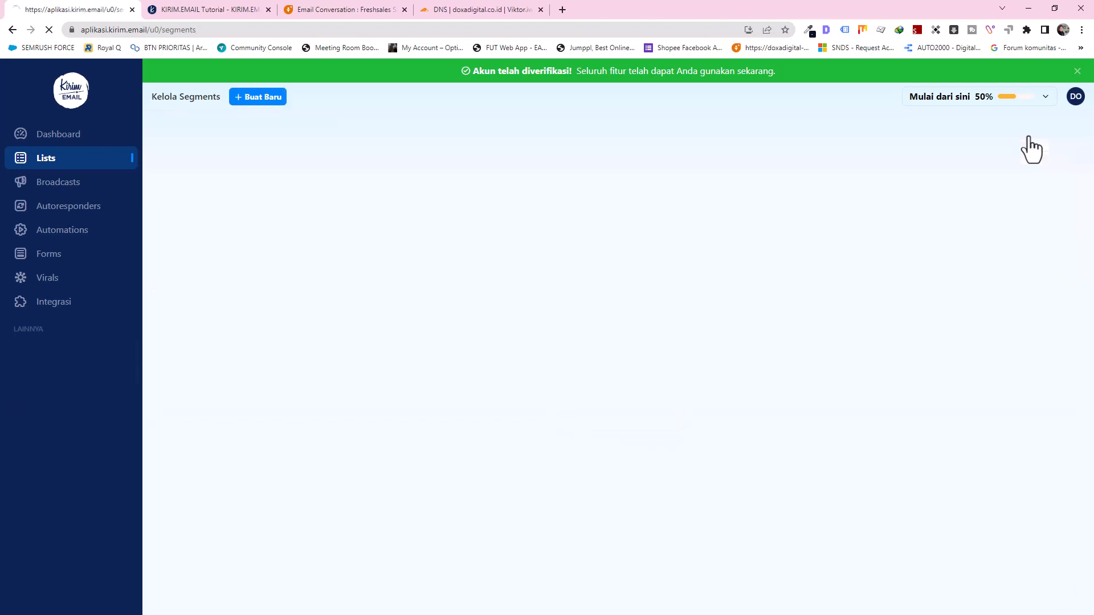
Step: Dismiss the success message, revisit Lists and Segments, and start a blank new segment
left_click(544, 406)
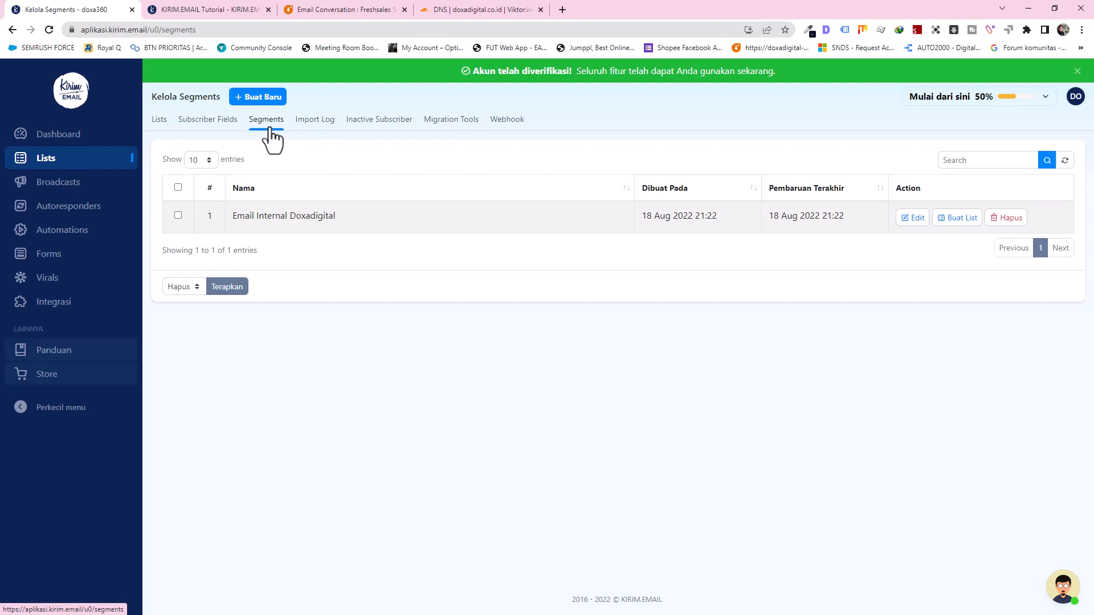
left_click(159, 124)
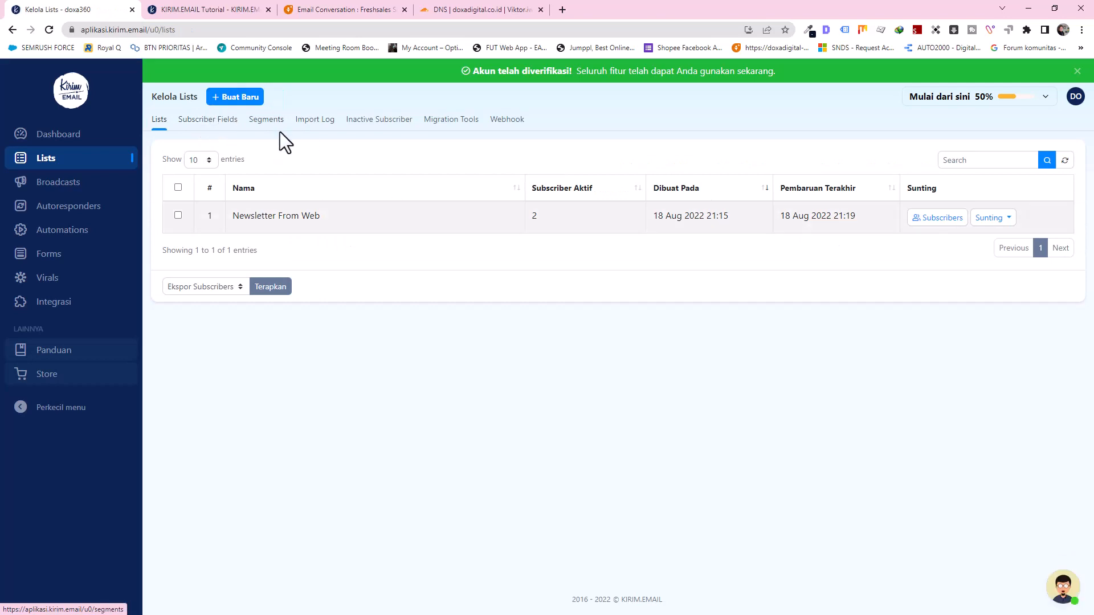
left_click(265, 132)
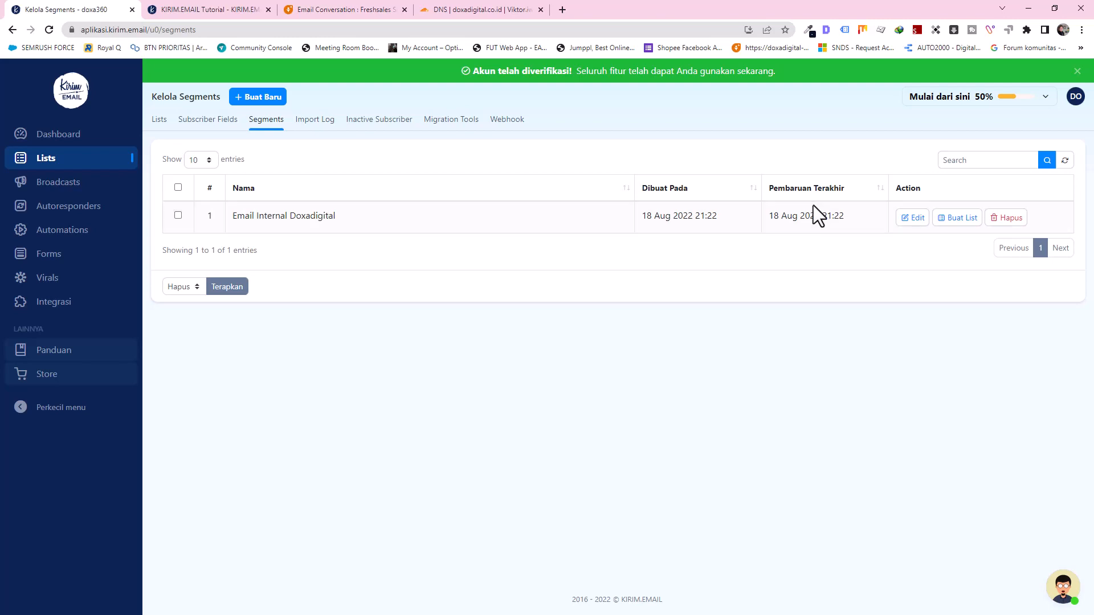
left_click(255, 99)
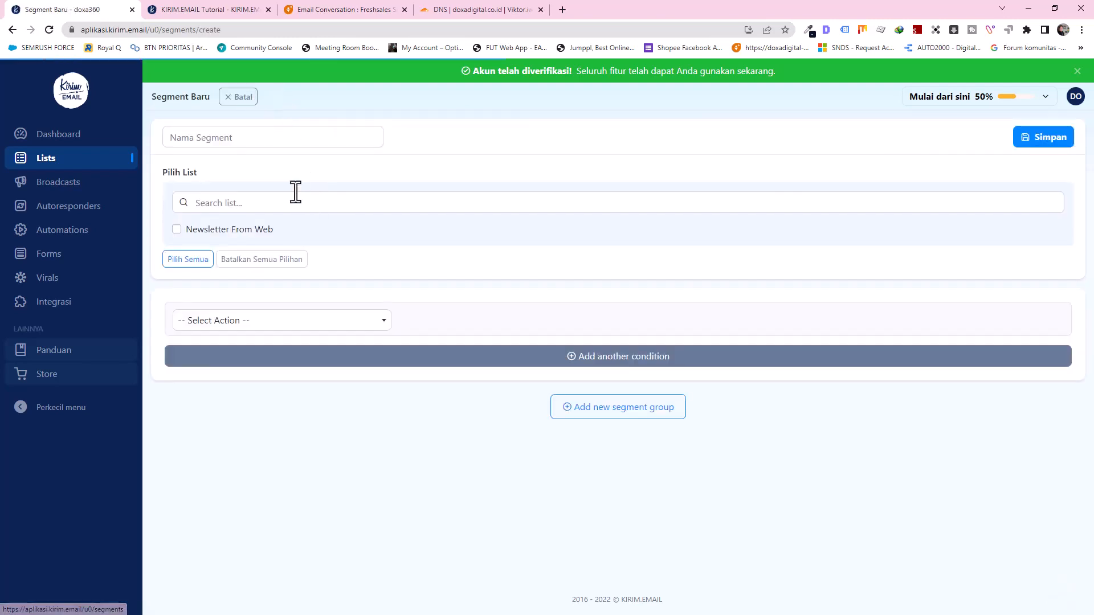
Step: Name the segment 'Active Subscriber' for Newsletter From Web with an Open condition on Broadcast Apapun
left_click(274, 145)
type("Activ")
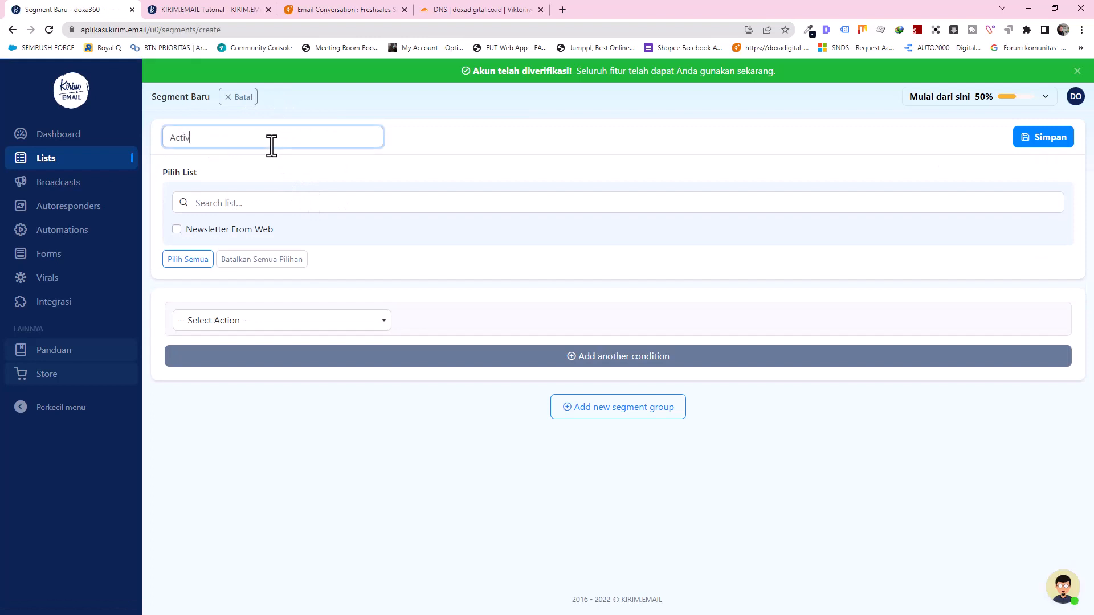
type("e Subscriber")
left_click(177, 229)
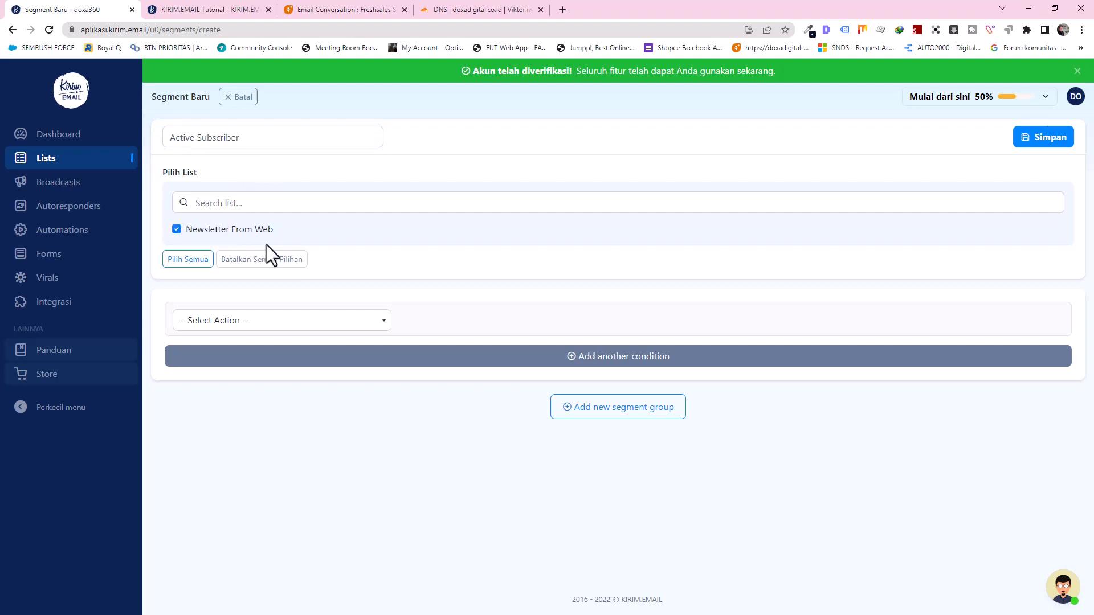
left_click(261, 322)
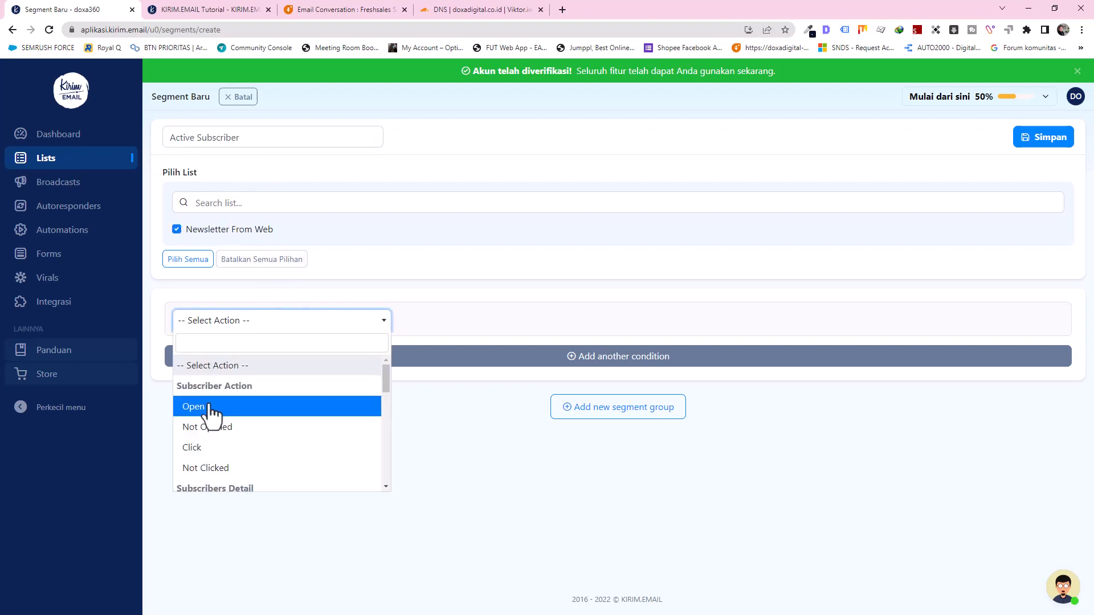
left_click(194, 406)
left_click(440, 325)
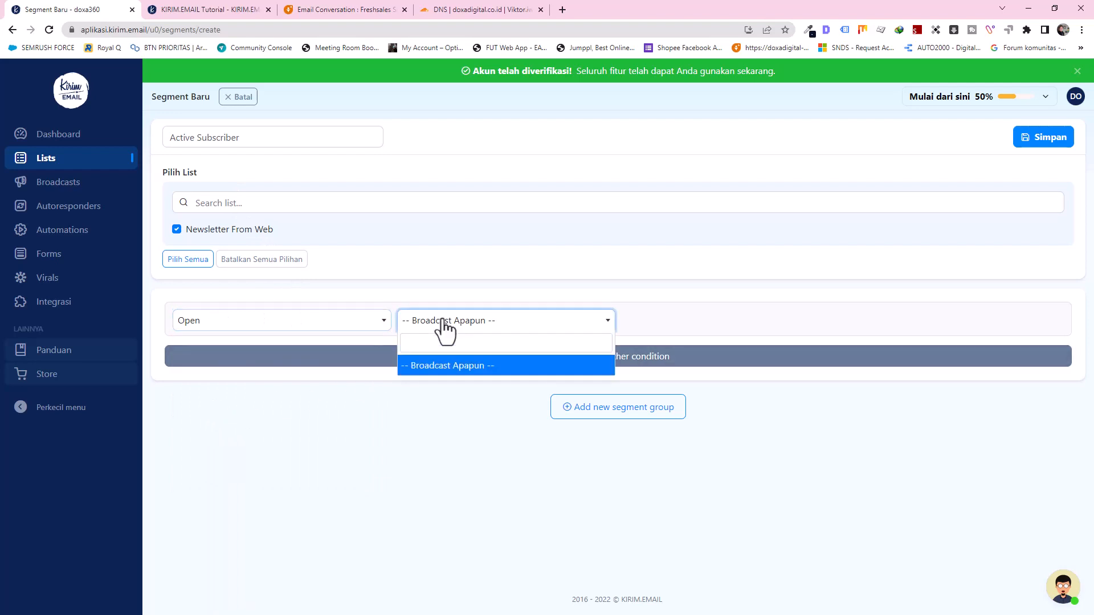
left_click(461, 370)
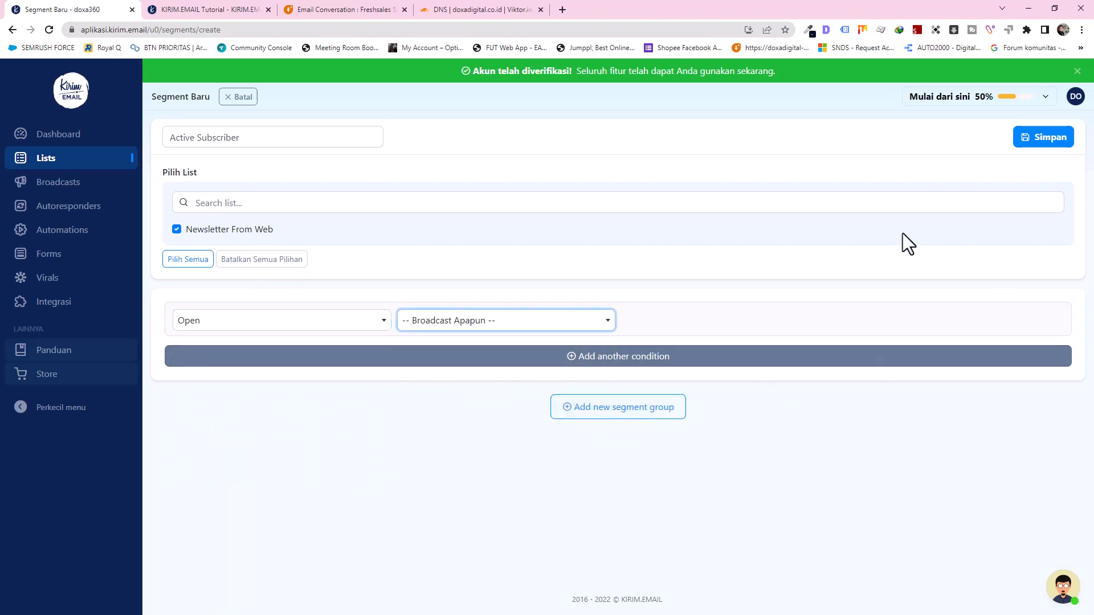
Step: Save the Active Subscriber segment, dismiss the confirmation, and view the Import Log
left_click(1042, 138)
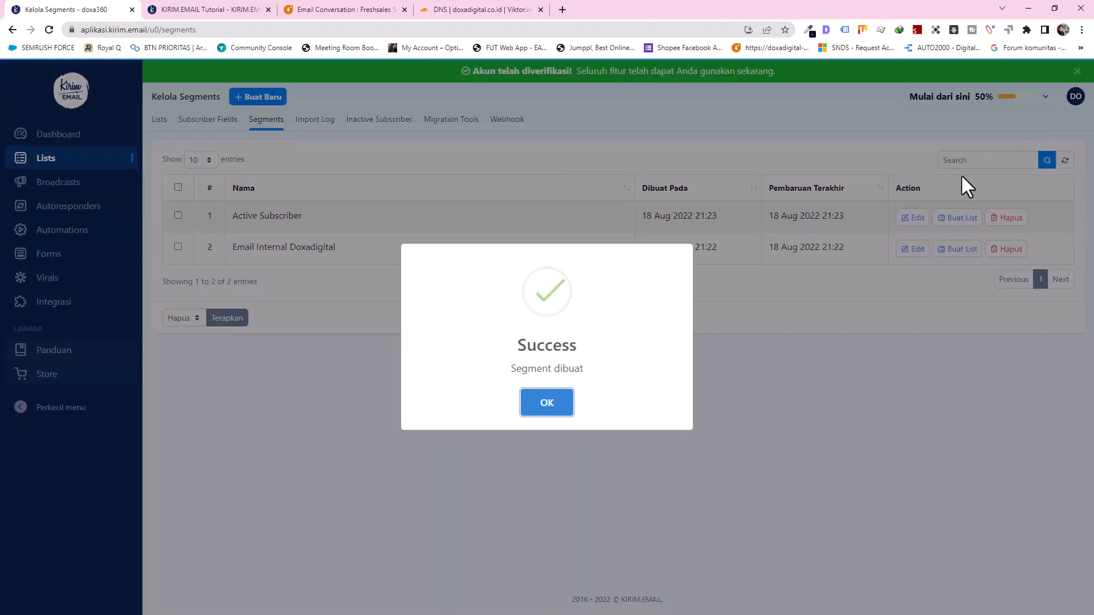
left_click(557, 404)
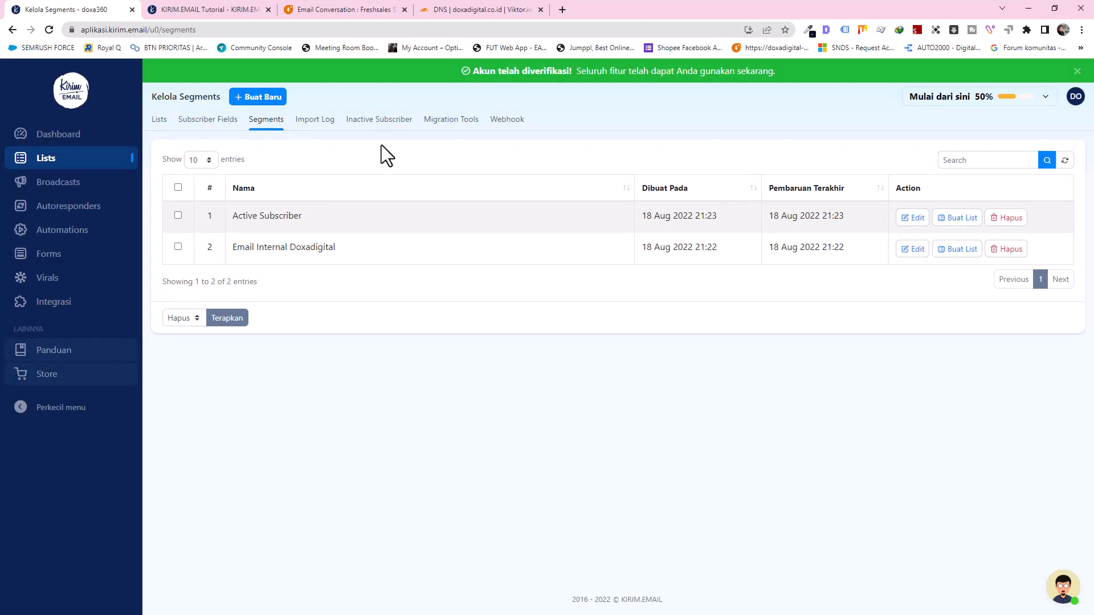
left_click(317, 123)
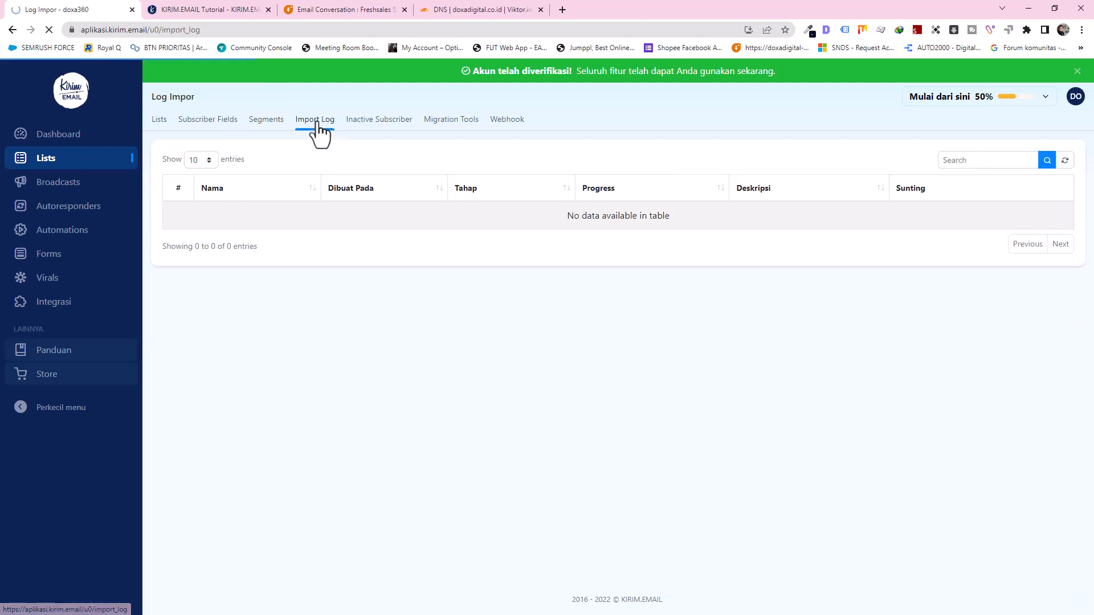
Step: Look over the Migration Tools and Webhook pages, then move between Lists and Segments, ending on Lists
left_click(456, 121)
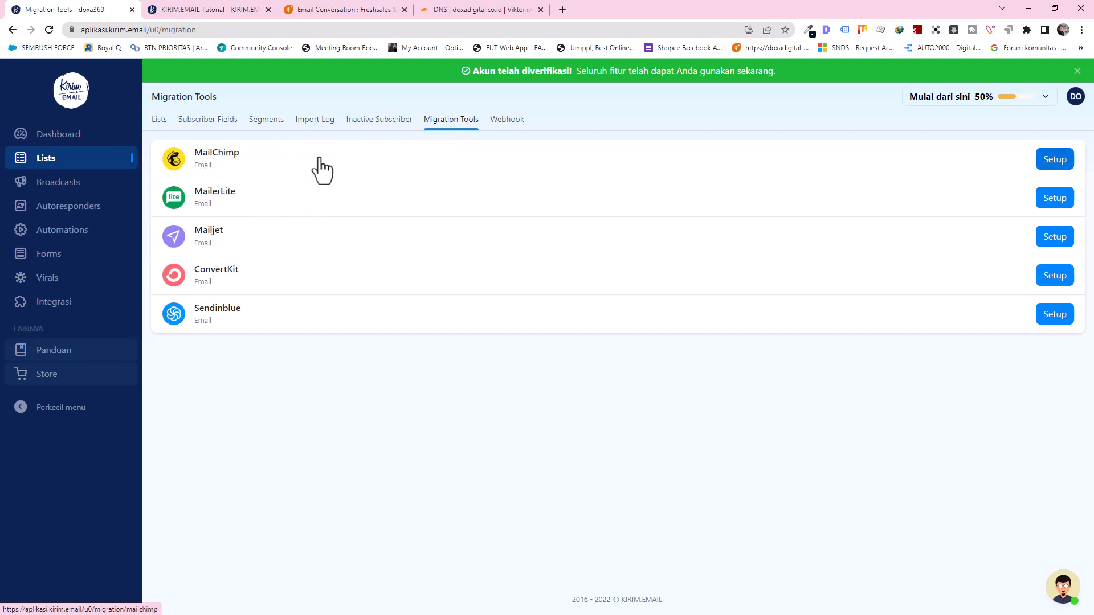
left_click(510, 121)
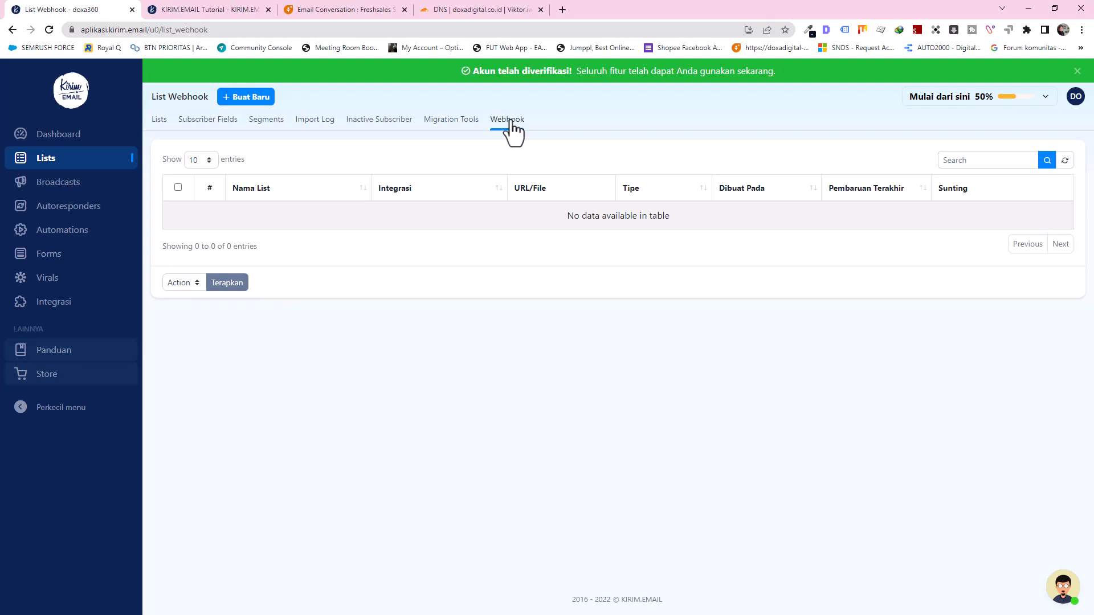
left_click(164, 125)
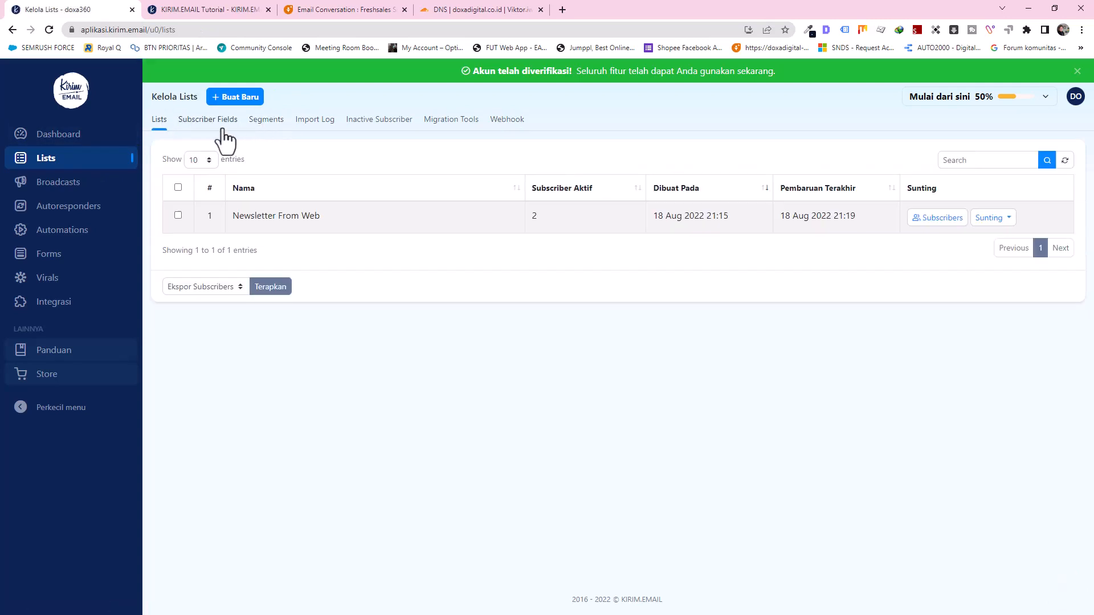
left_click(264, 123)
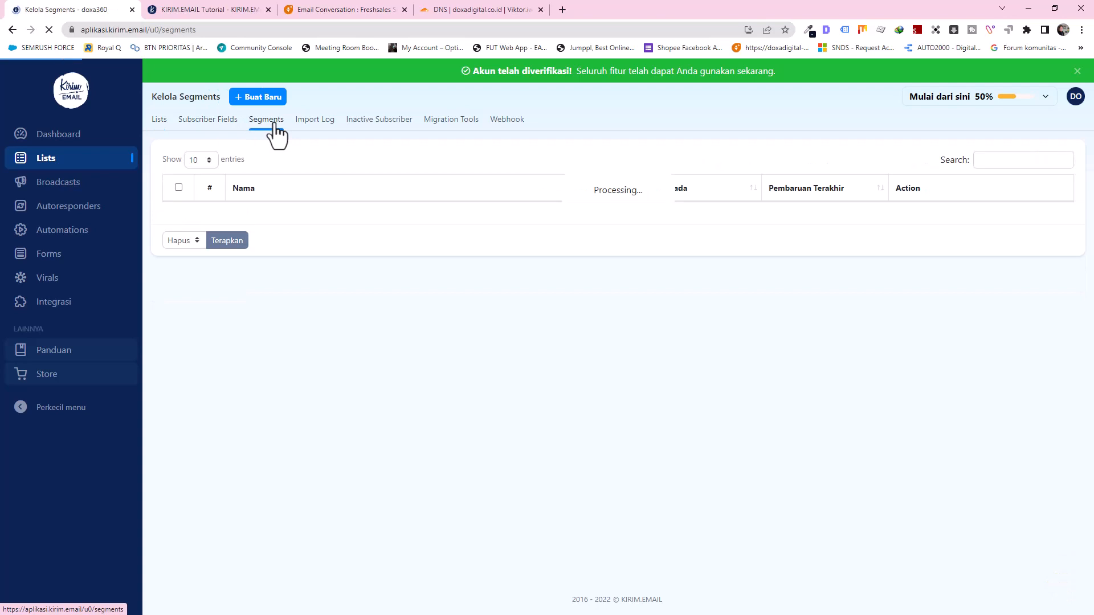
left_click(157, 123)
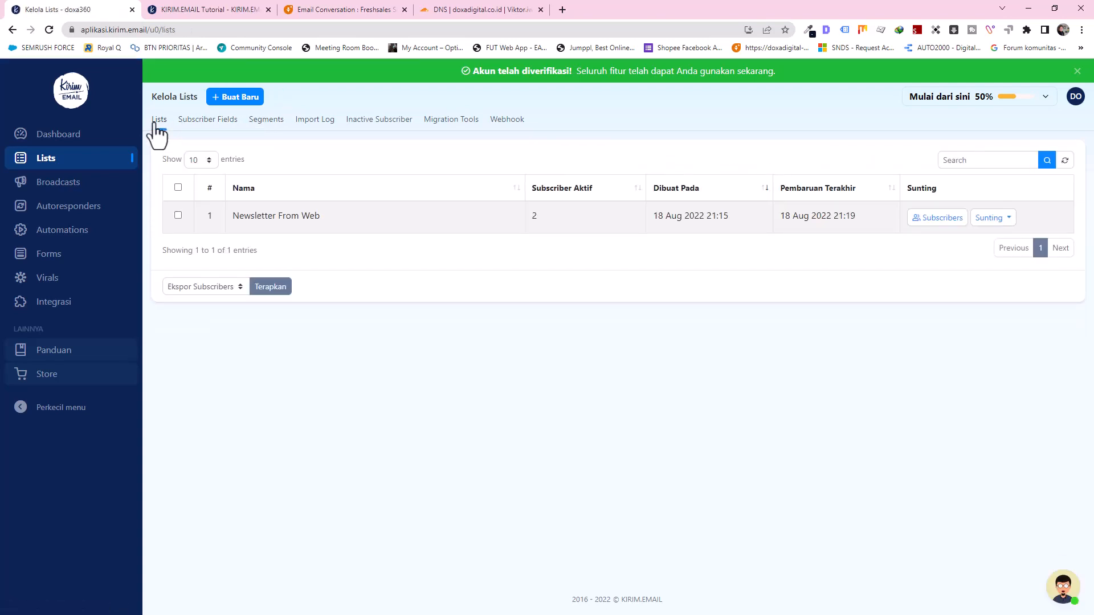